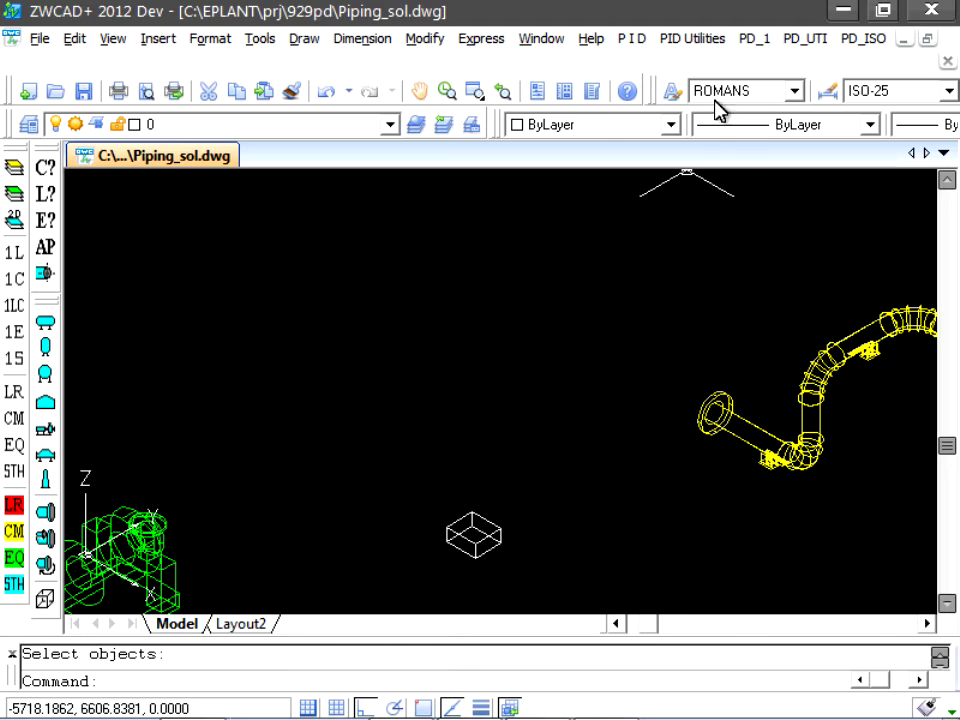
Start a line route snapped to the component end at the yellow pipe's open flange, continuing line 8"-A772-F01D-SH-22-H90.
{"action": "left_click", "coordinate": [760, 39]}
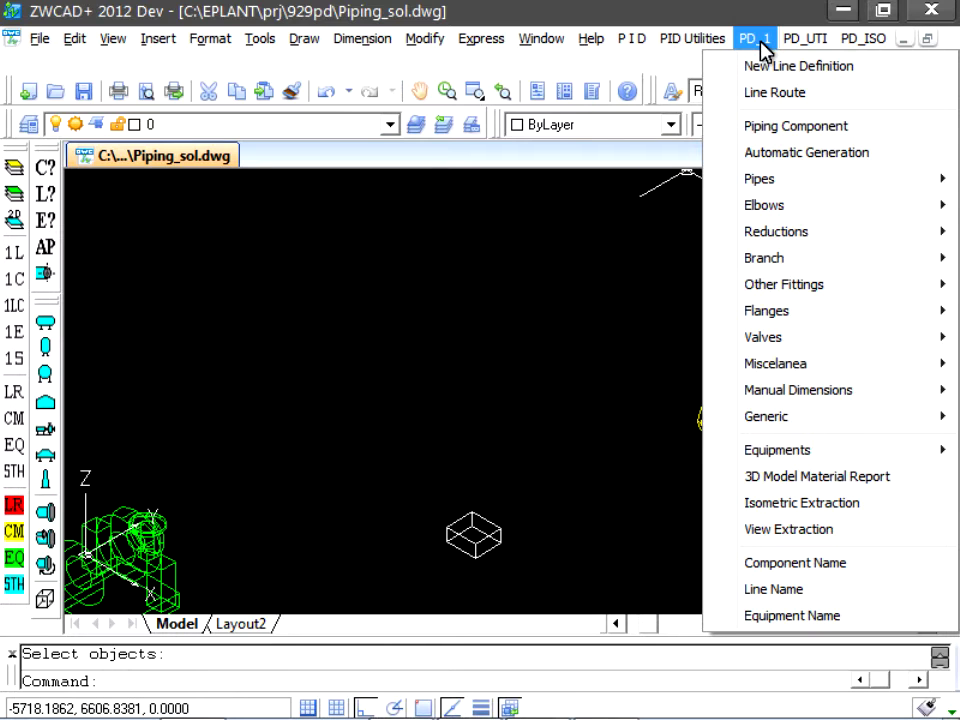
{"action": "left_click", "coordinate": [767, 94]}
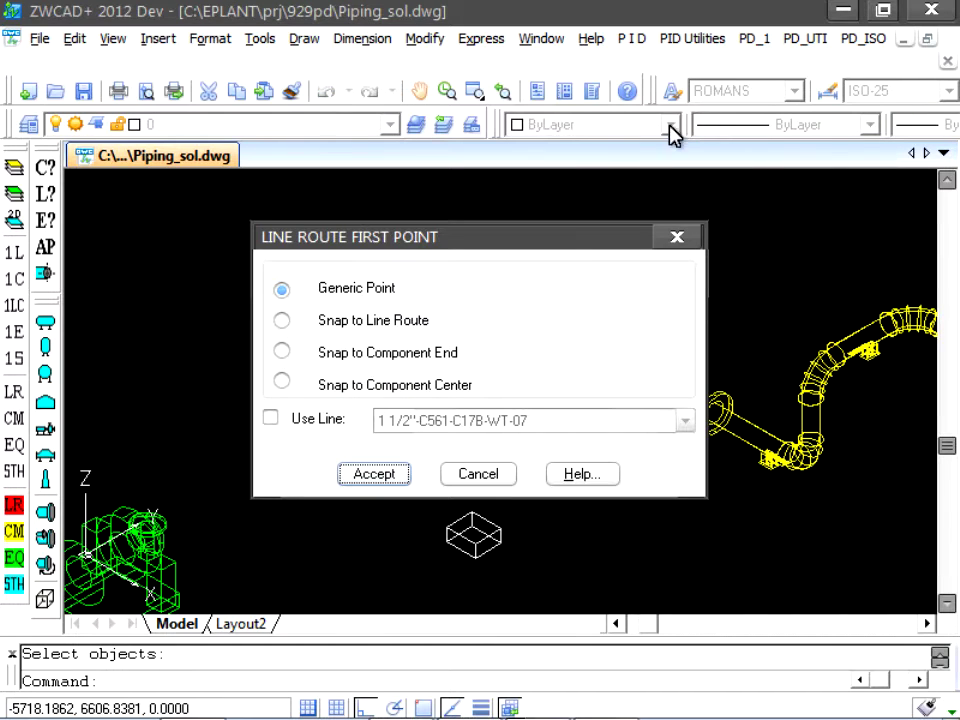
{"action": "left_click_drag", "start_coordinate": [537, 230], "coordinate": [469, 171]}
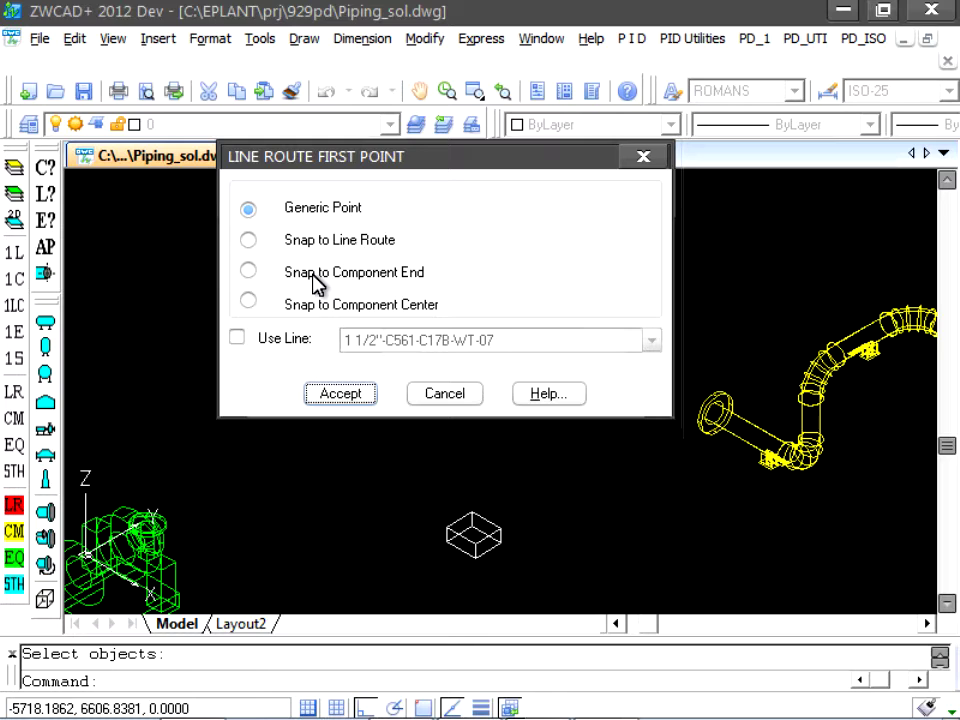
{"action": "left_click", "coordinate": [253, 277]}
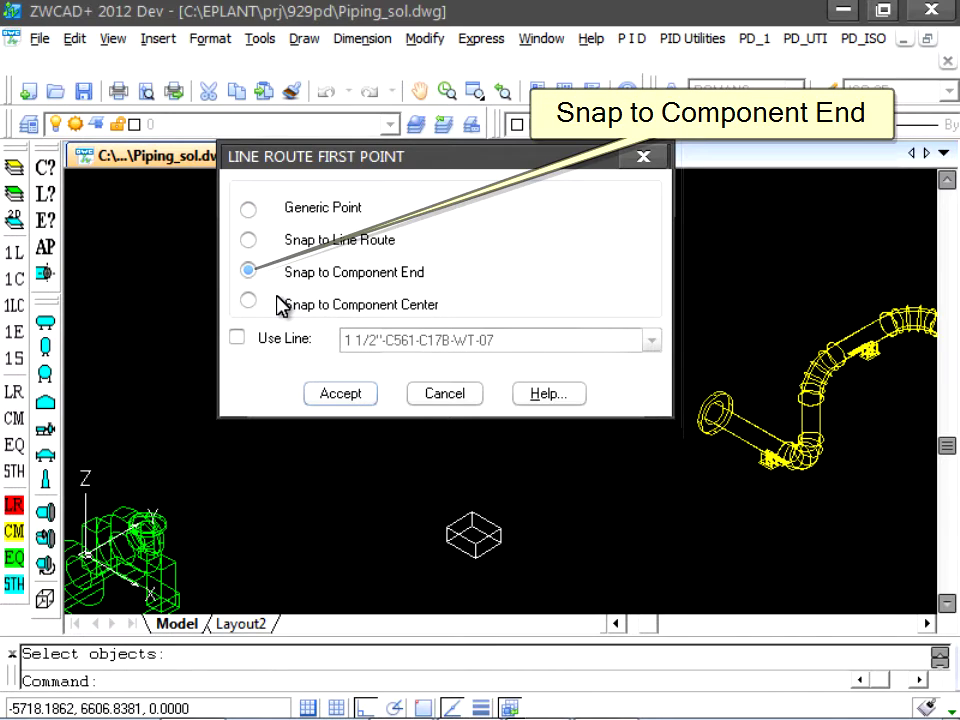
{"action": "left_click", "coordinate": [343, 393]}
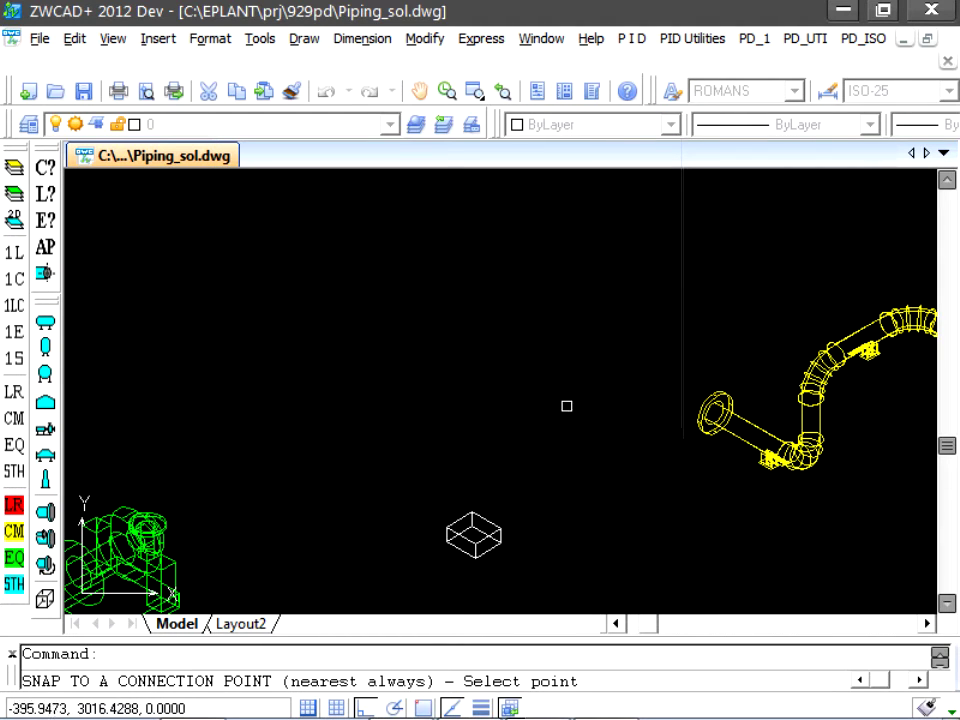
{"action": "left_click", "coordinate": [694, 412]}
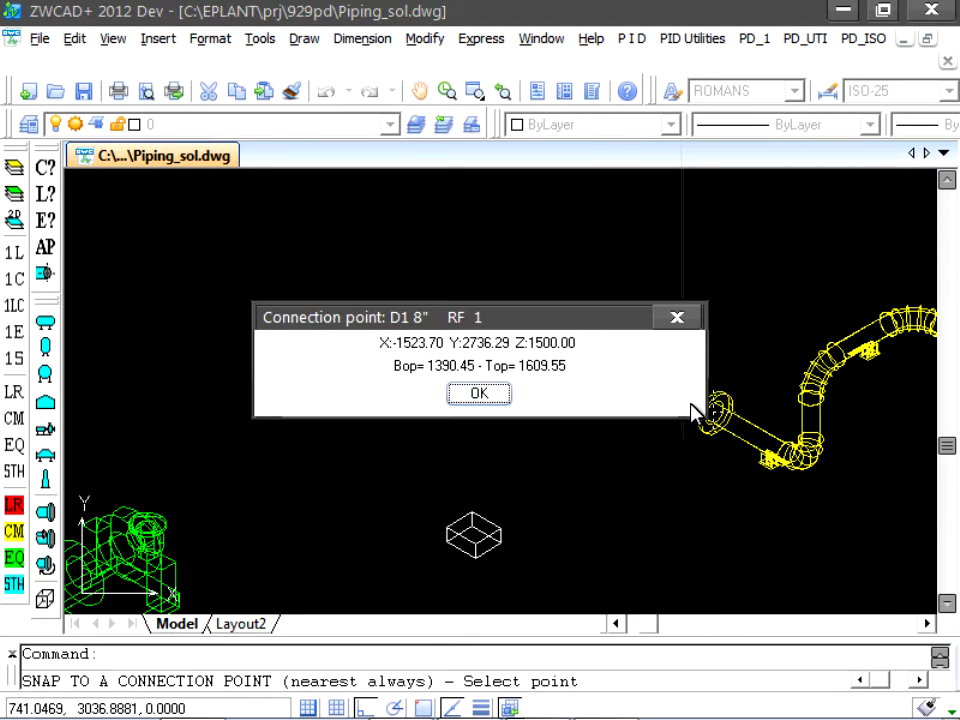
{"action": "left_click", "coordinate": [476, 395]}
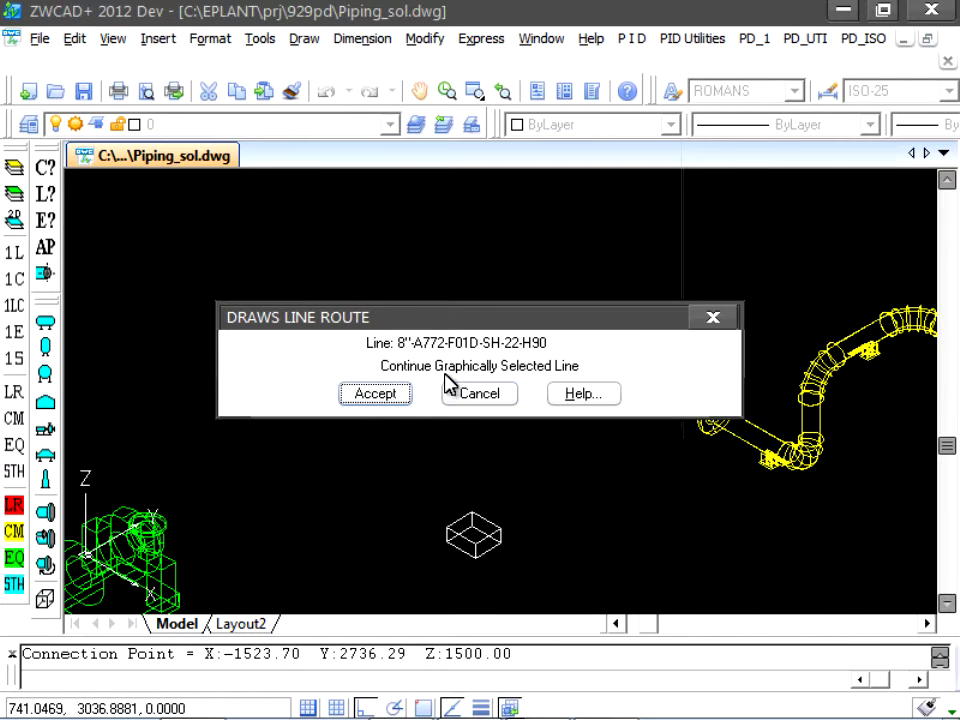
{"action": "left_click", "coordinate": [372, 396]}
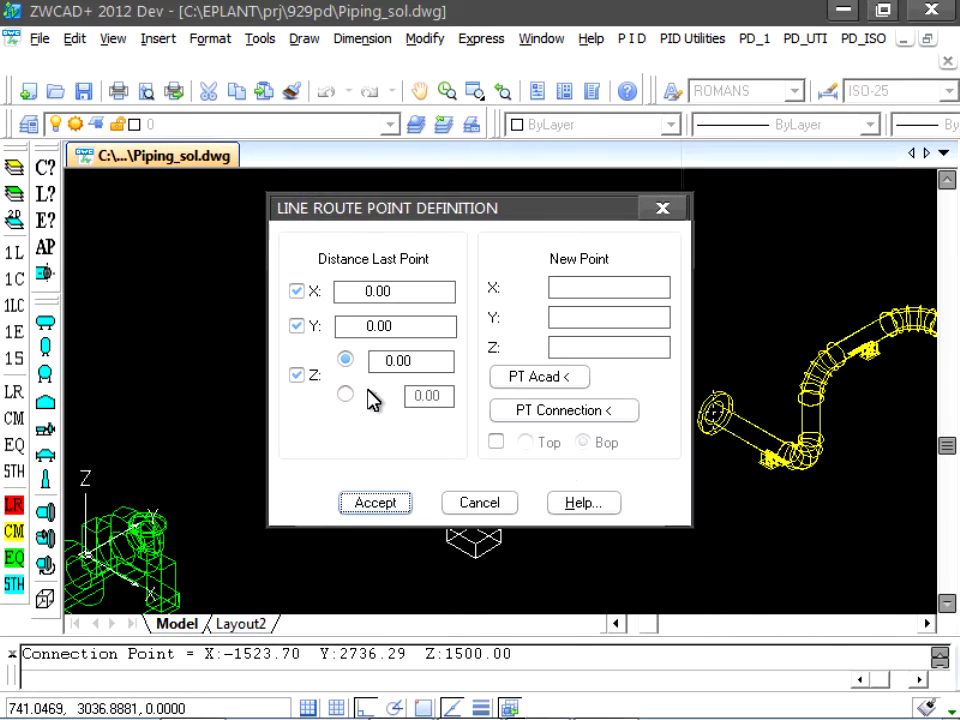
Enable the Top reference and add an X-only route segment from the flange, aligned with the midpoint of the white box's upper edge.
{"action": "left_click_drag", "start_coordinate": [465, 212], "coordinate": [252, 56]}
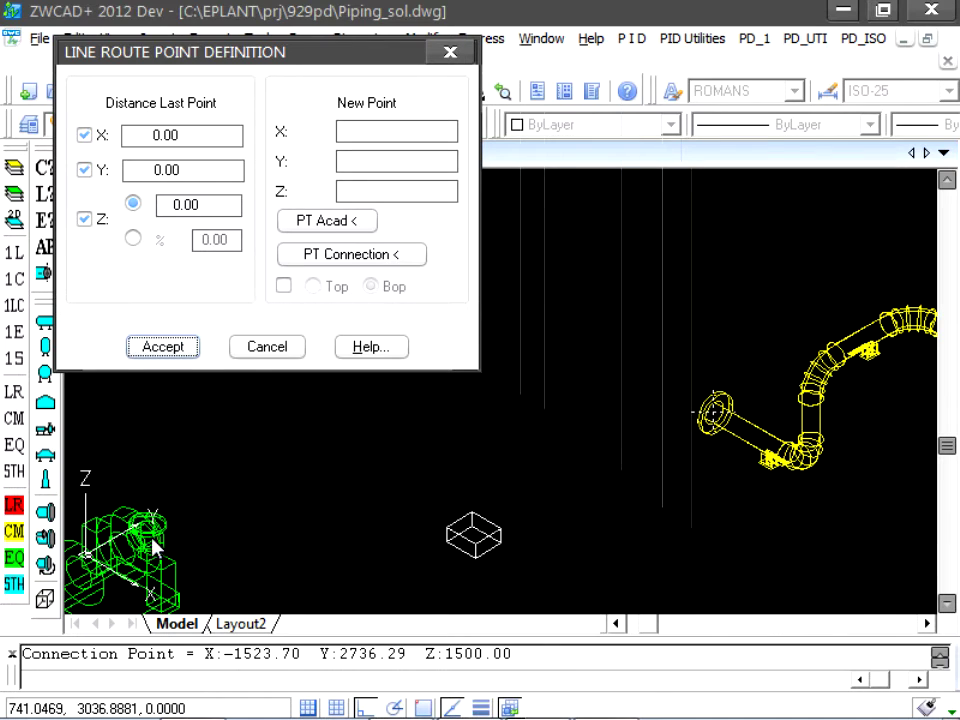
{"action": "left_click", "coordinate": [284, 287]}
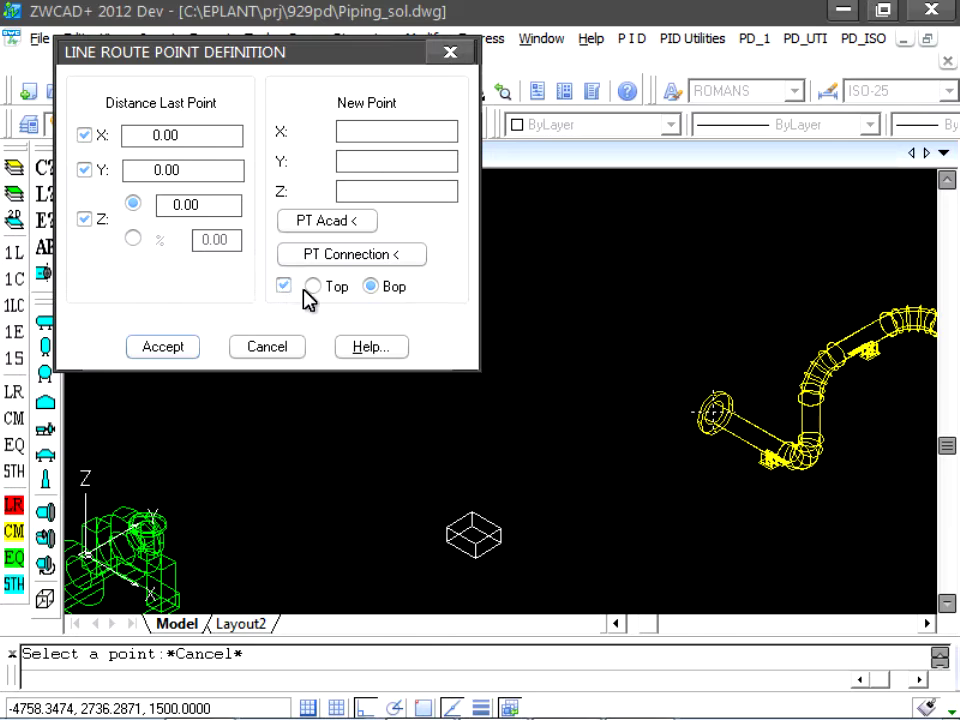
{"action": "left_click", "coordinate": [326, 289]}
{"action": "left_click", "coordinate": [327, 221]}
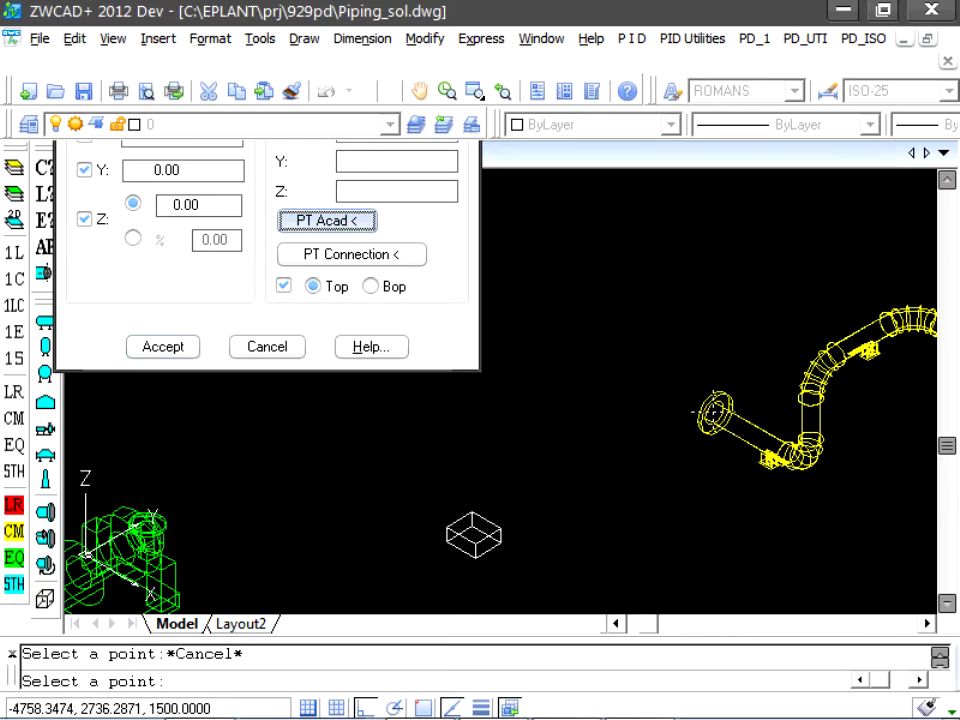
{"action": "type", "text": "mid"}
{"action": "key", "text": "Return"}
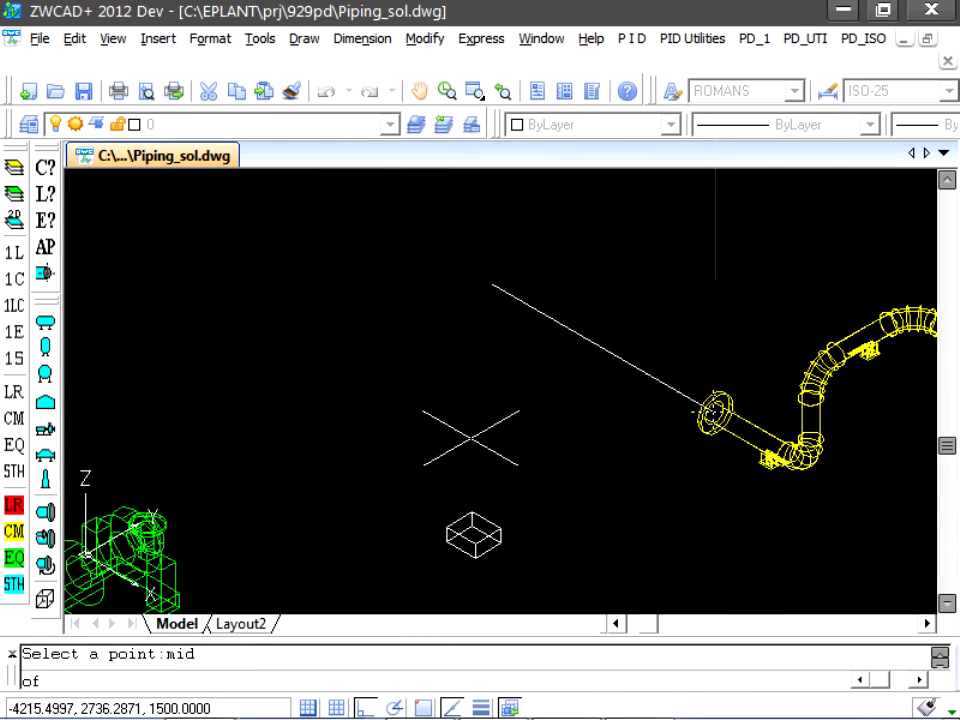
{"action": "left_click", "coordinate": [484, 390]}
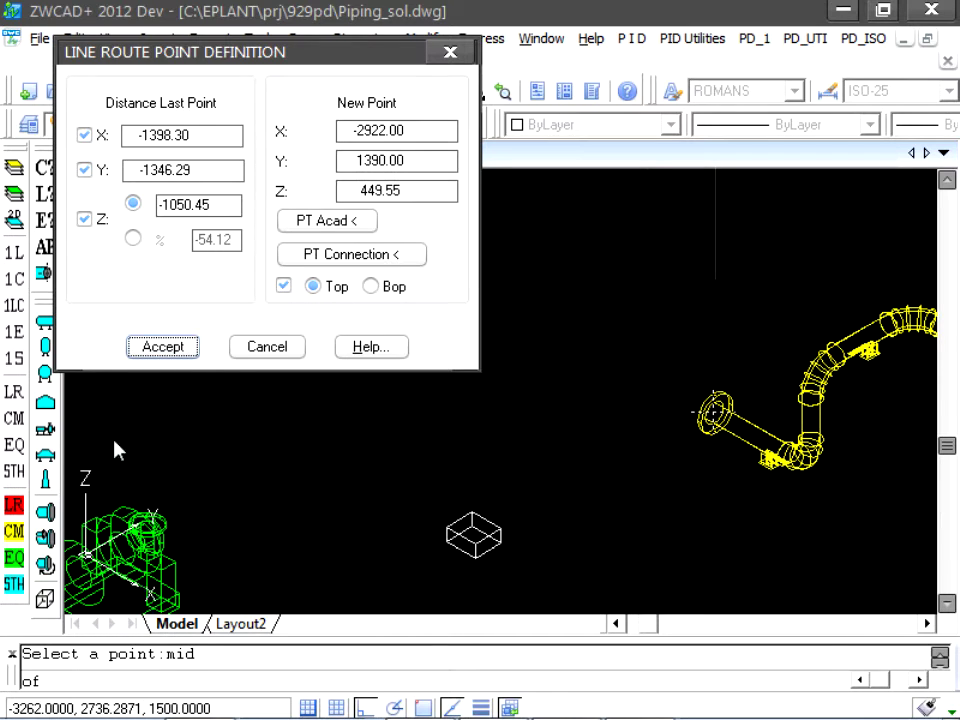
{"action": "left_click", "coordinate": [84, 219]}
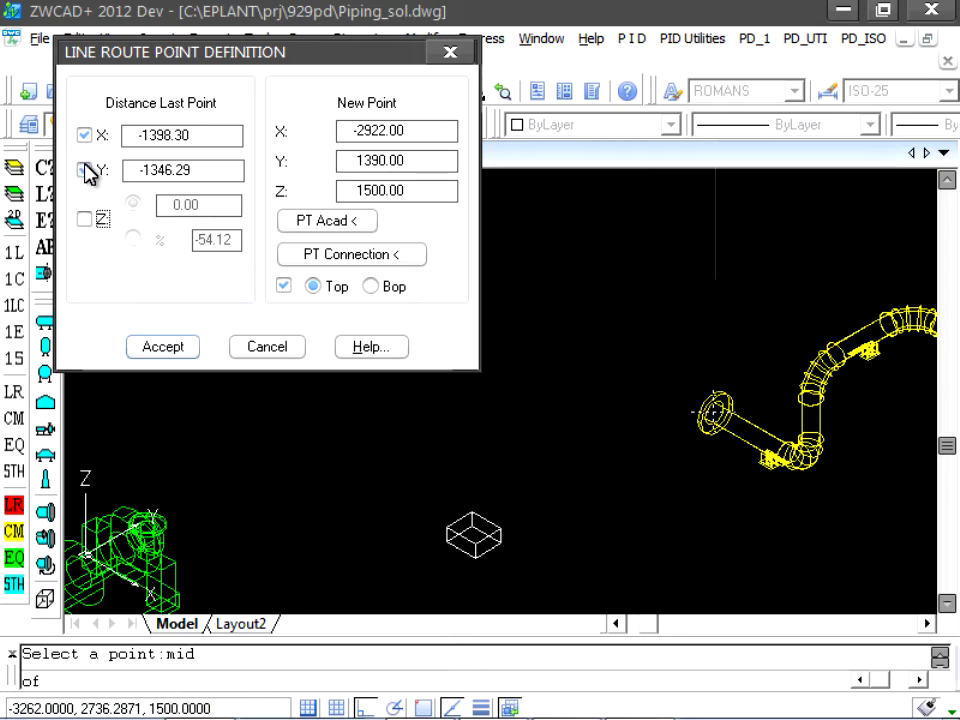
{"action": "left_click", "coordinate": [84, 170]}
{"action": "left_click", "coordinate": [183, 352]}
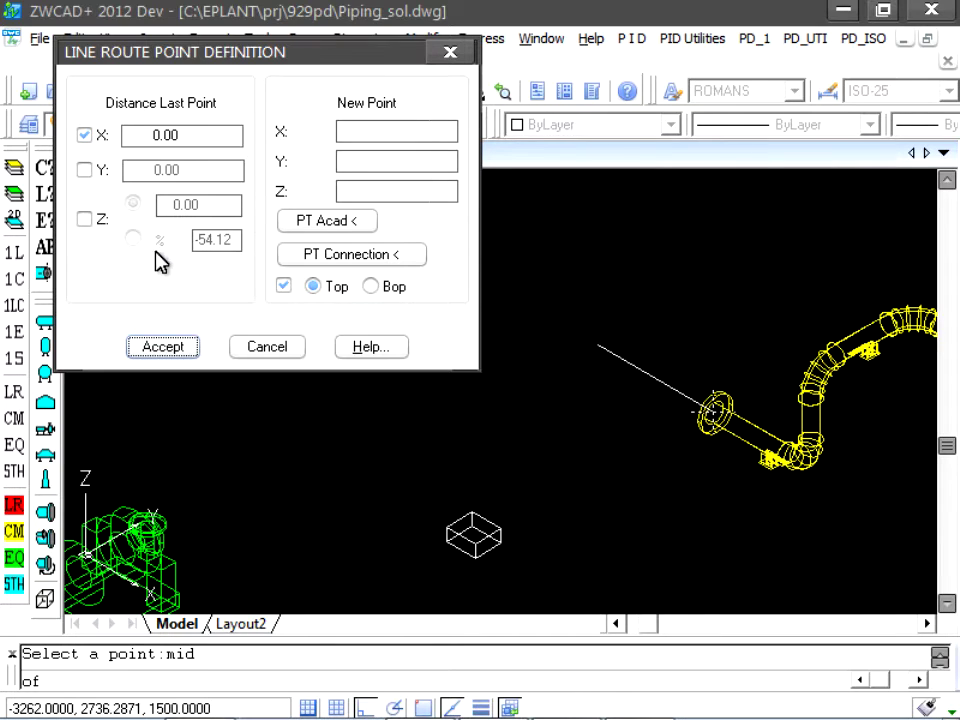
Add a Z-only route segment down to the level of the white box's upper edge midpoint, using the Top reference.
{"action": "left_click", "coordinate": [88, 221]}
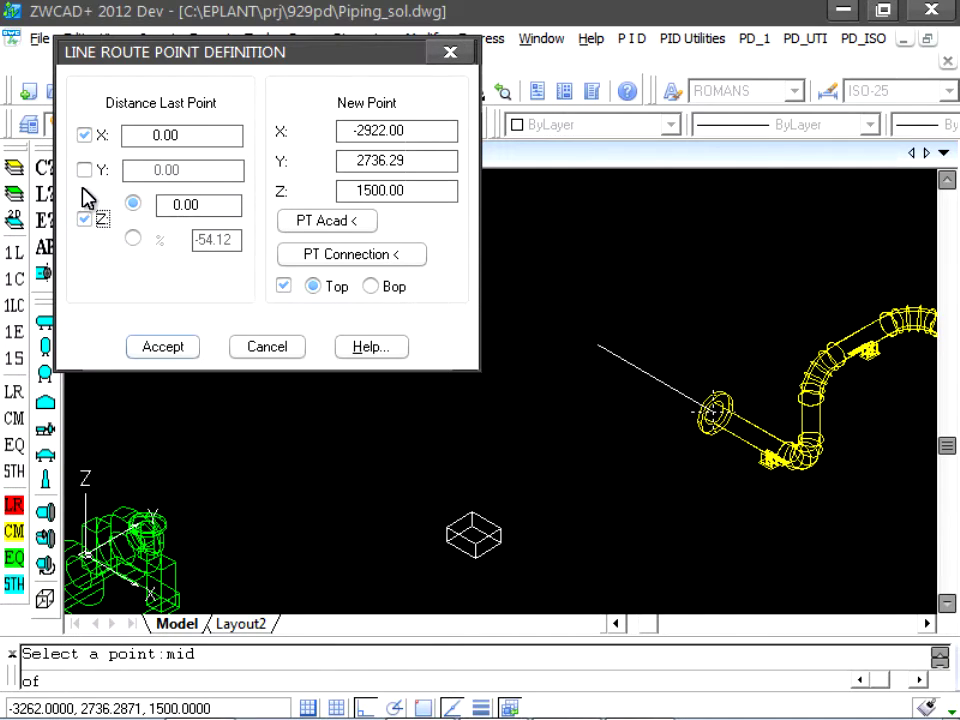
{"action": "left_click", "coordinate": [84, 135]}
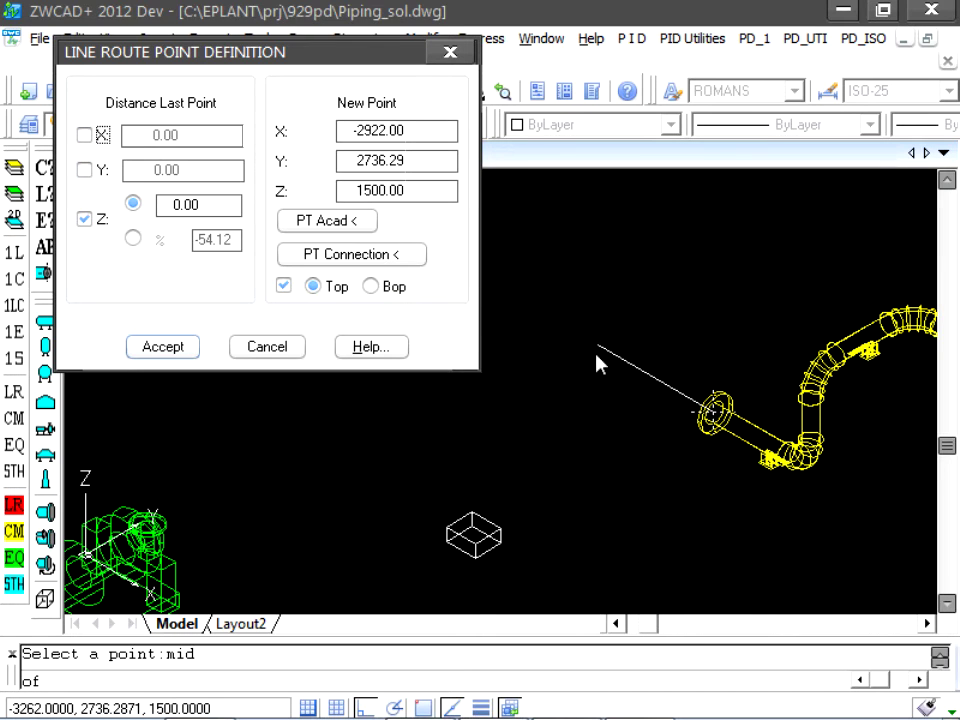
{"action": "left_click", "coordinate": [322, 221]}
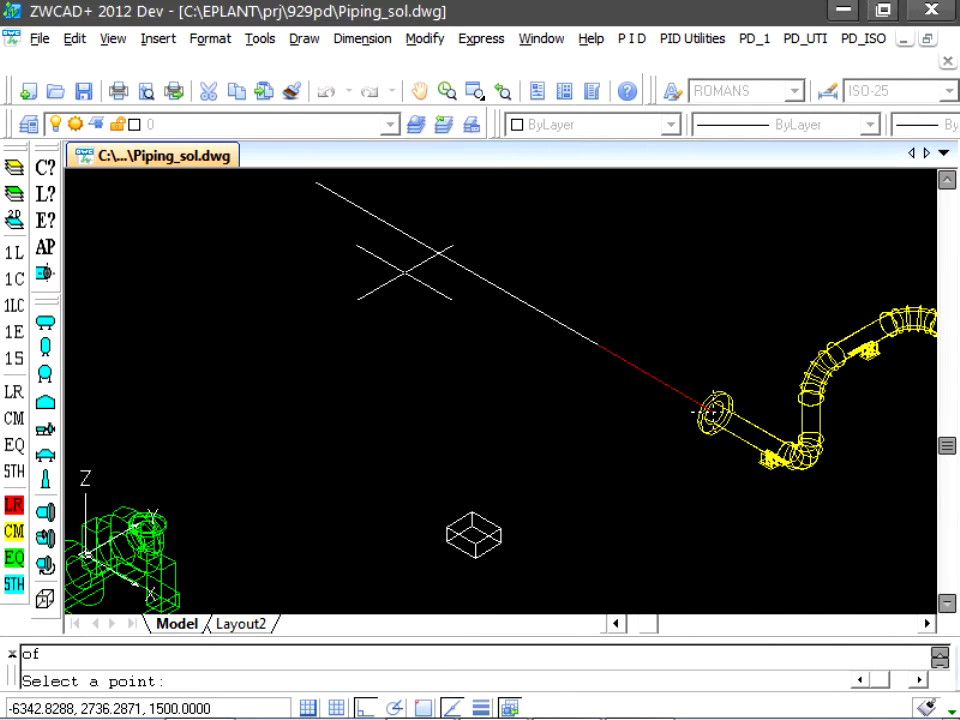
{"action": "type", "text": "mid"}
{"action": "key", "text": "Return"}
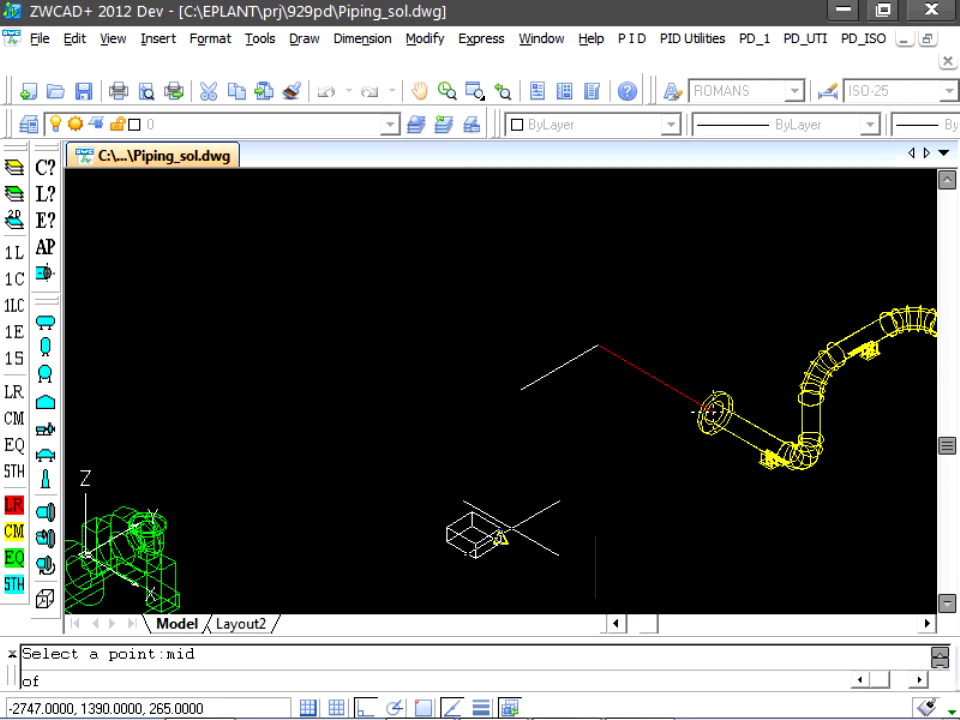
{"action": "left_click", "coordinate": [493, 532]}
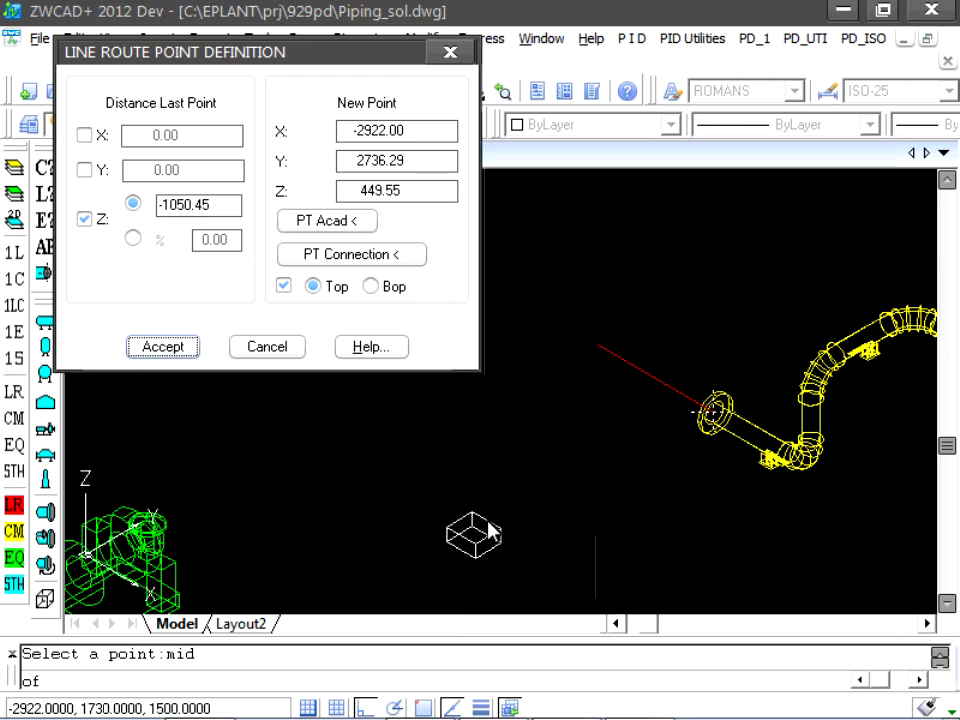
{"action": "left_click", "coordinate": [169, 352]}
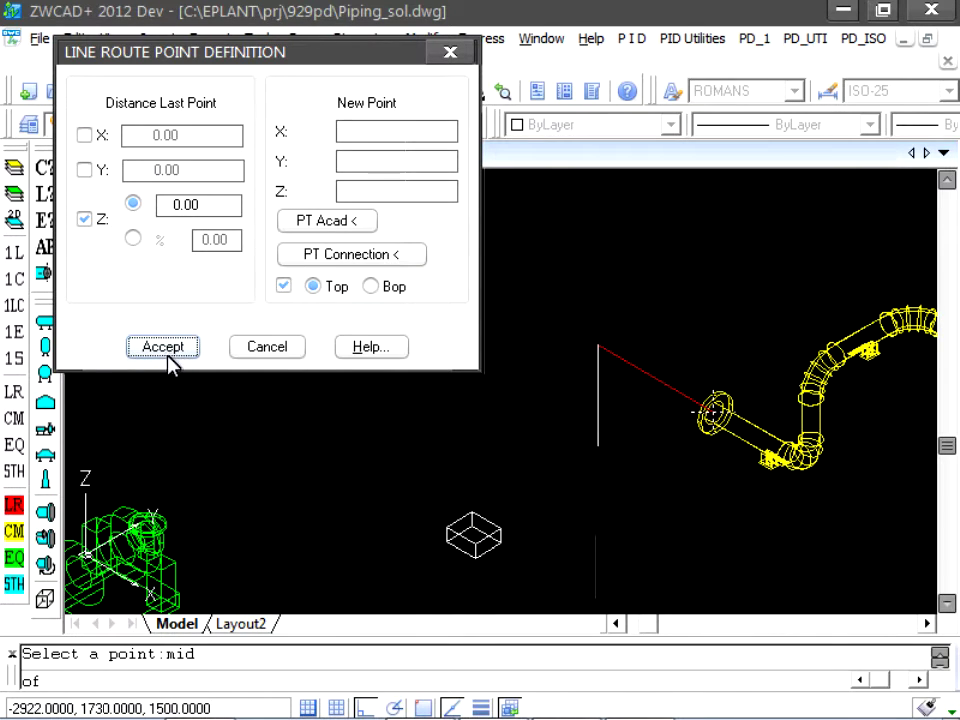
Disable the Top/Bop reference and add a route segment with X and Y enabled to the midpoint of the white box's upper edge.
{"action": "left_click", "coordinate": [86, 220]}
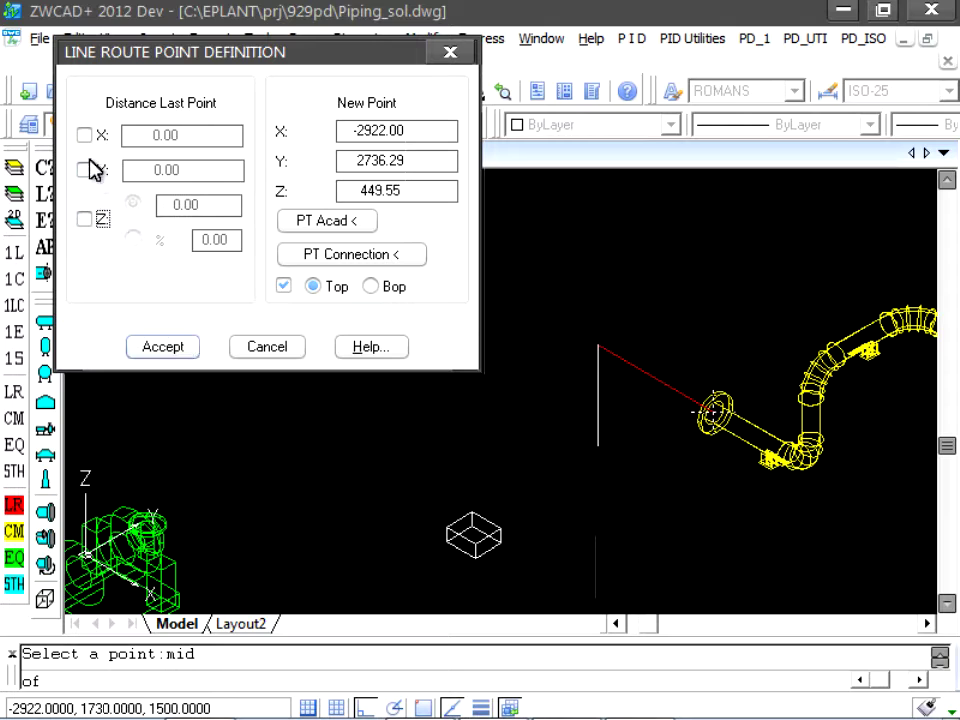
{"action": "left_click", "coordinate": [86, 170]}
{"action": "left_click", "coordinate": [85, 135]}
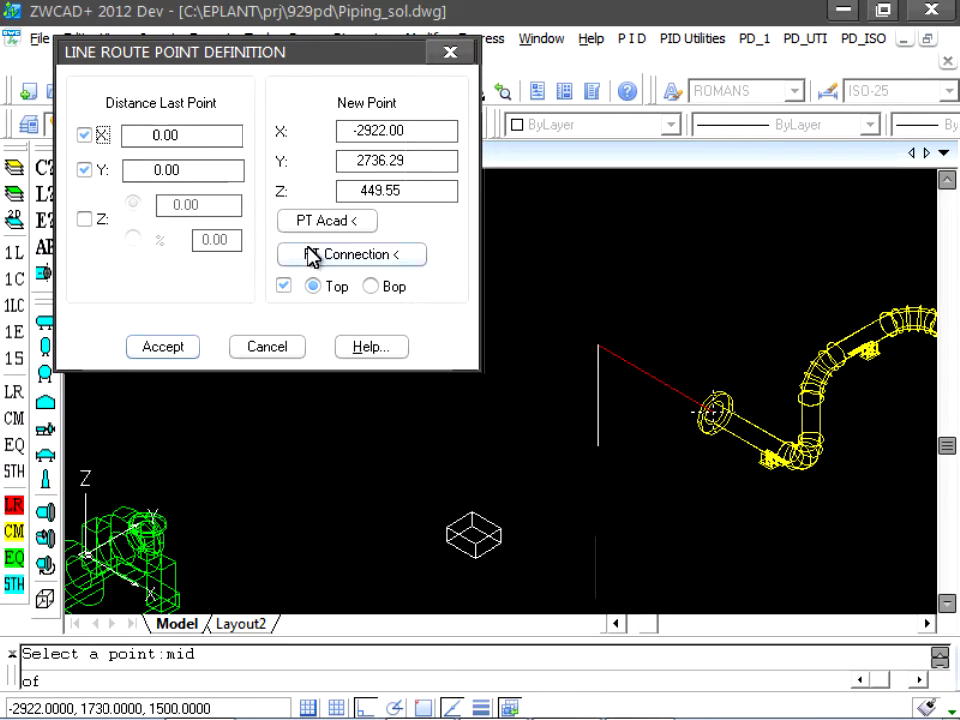
{"action": "left_click", "coordinate": [285, 287]}
{"action": "left_click", "coordinate": [315, 228]}
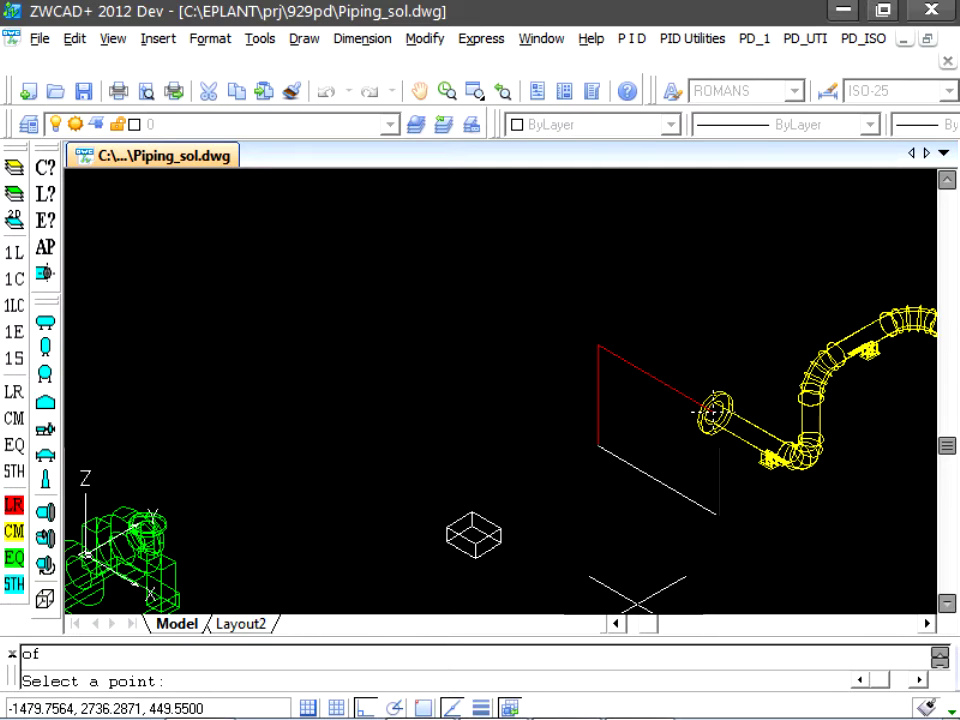
{"action": "type", "text": "mid"}
{"action": "key", "text": "Return"}
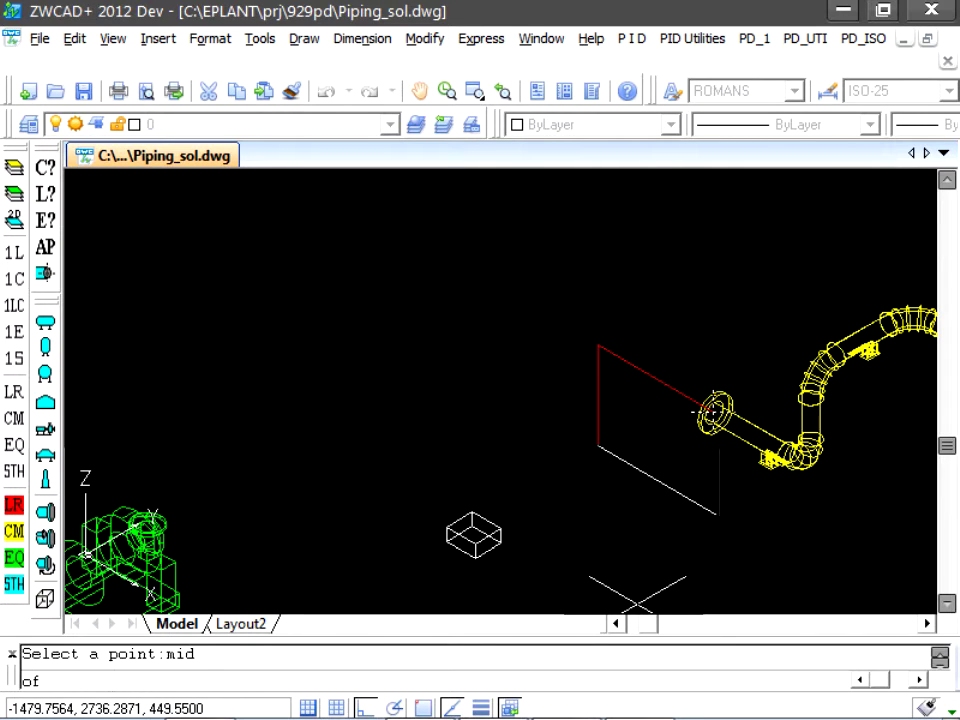
{"action": "left_click", "coordinate": [486, 520]}
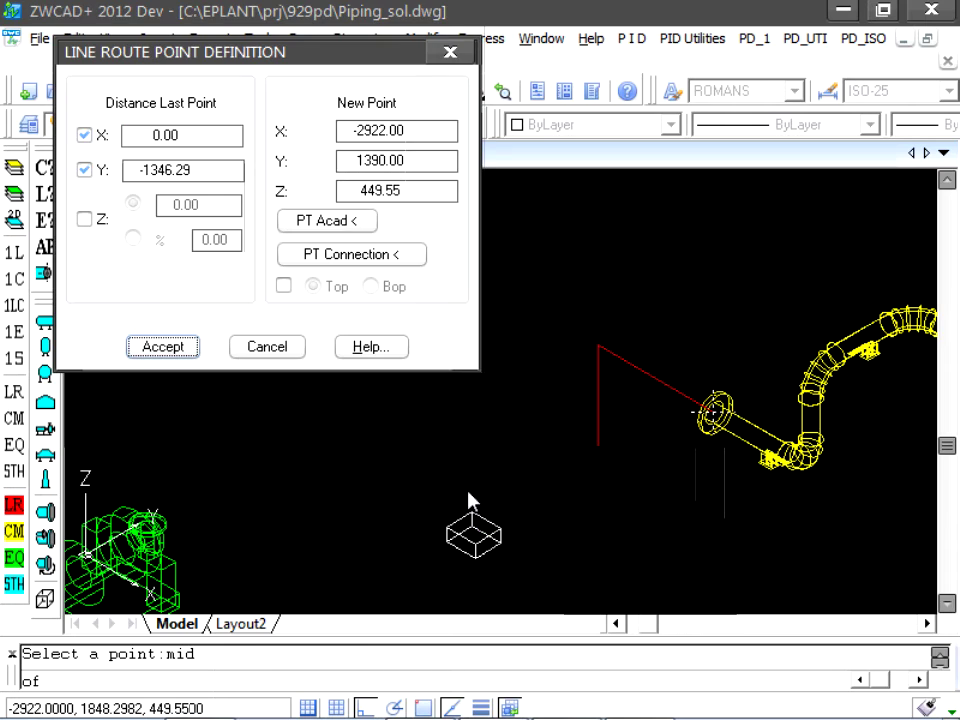
{"action": "left_click", "coordinate": [155, 349]}
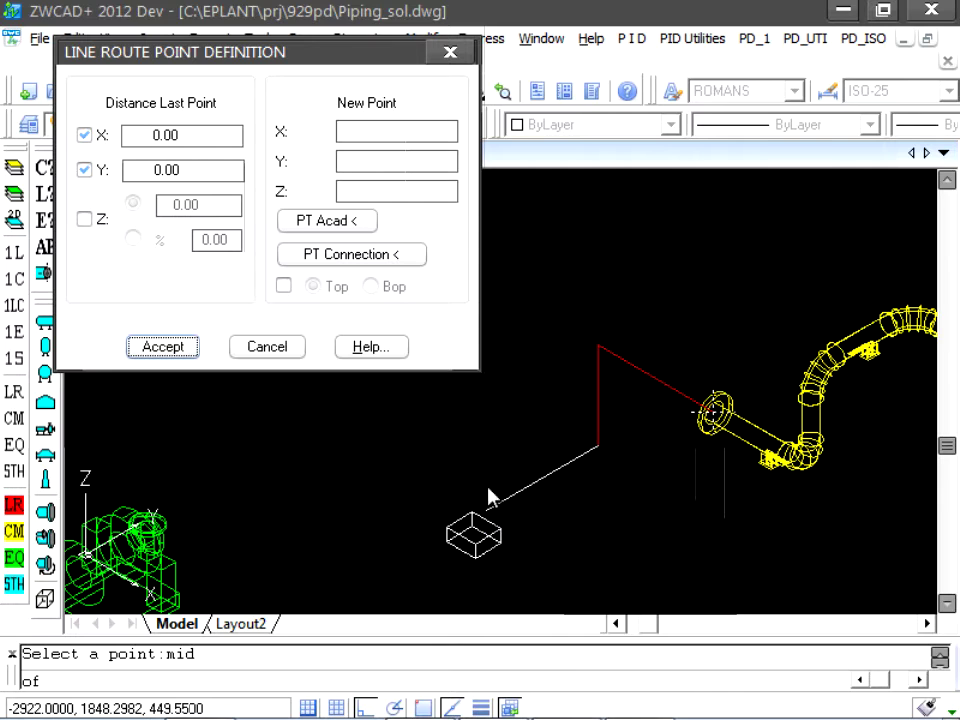
Add an X-only route segment aligned with the 8" connection point of the green equipment's nozzle.
{"action": "mouse_move", "coordinate": [231, 60]}
{"action": "left_mouse_down"}
{"action": "mouse_move", "coordinate": [478, 75]}
{"action": "mouse_move", "coordinate": [683, 113]}
{"action": "left_mouse_up"}
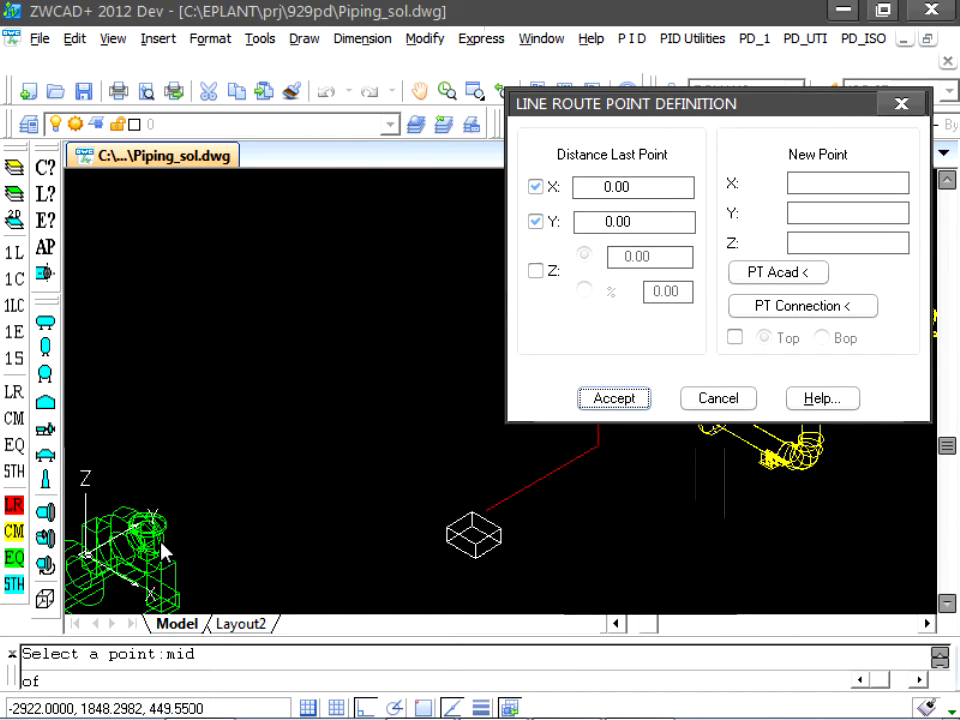
{"action": "left_click", "coordinate": [537, 270]}
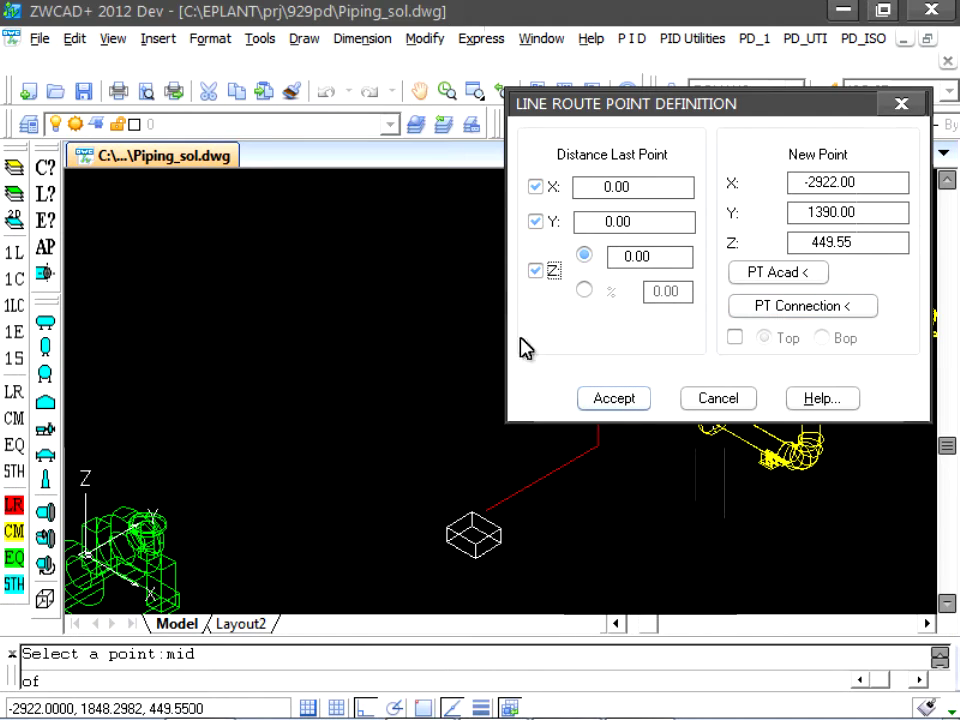
{"action": "left_click", "coordinate": [536, 221]}
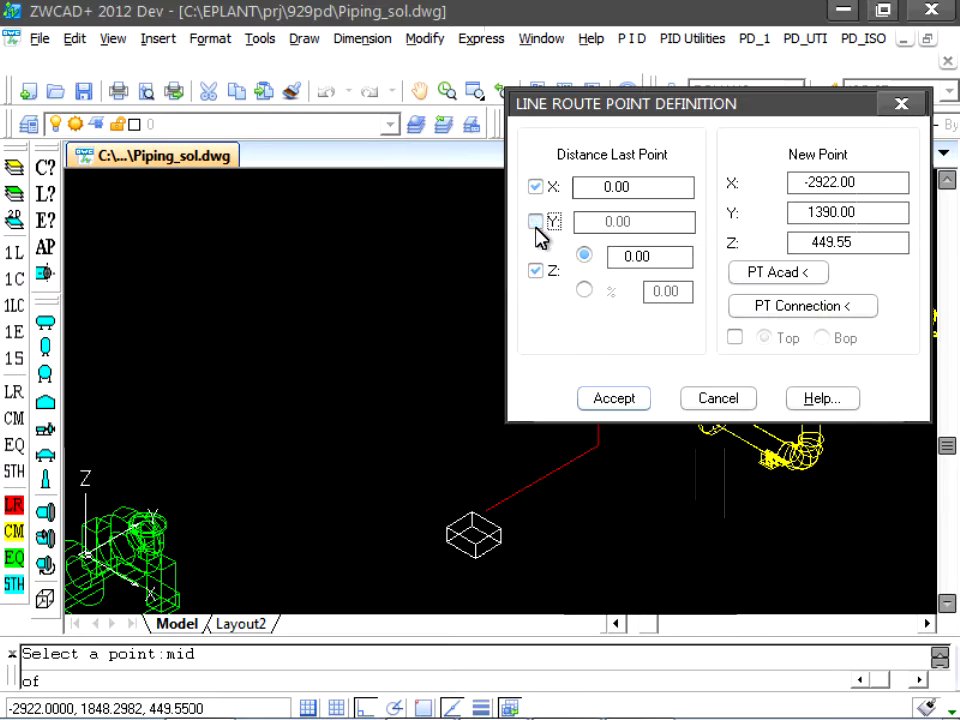
{"action": "left_click", "coordinate": [536, 270]}
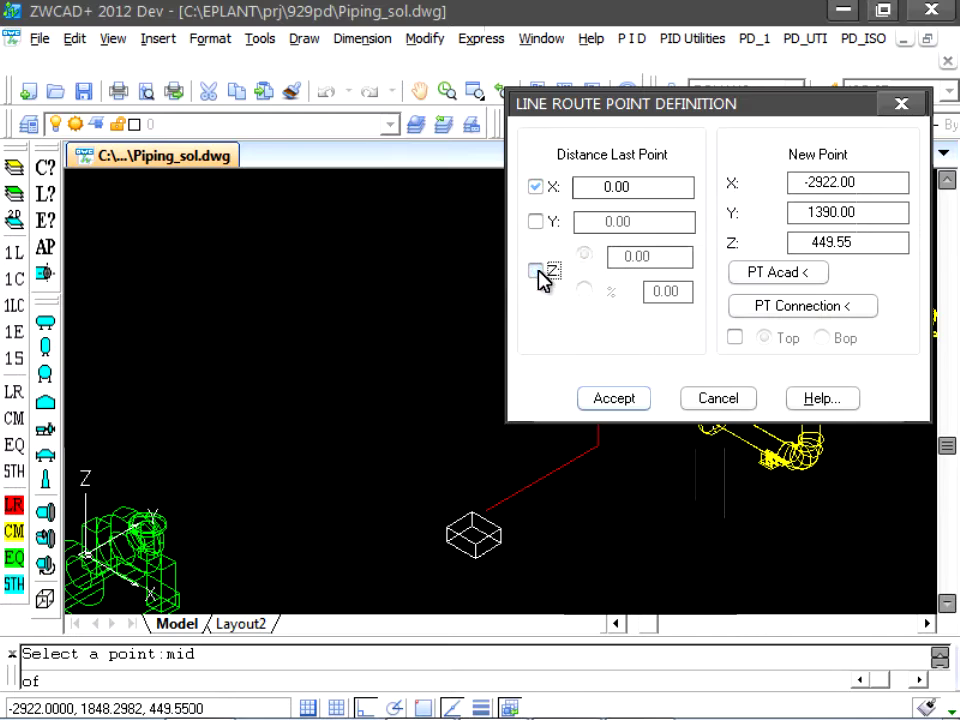
{"action": "left_click", "coordinate": [779, 308]}
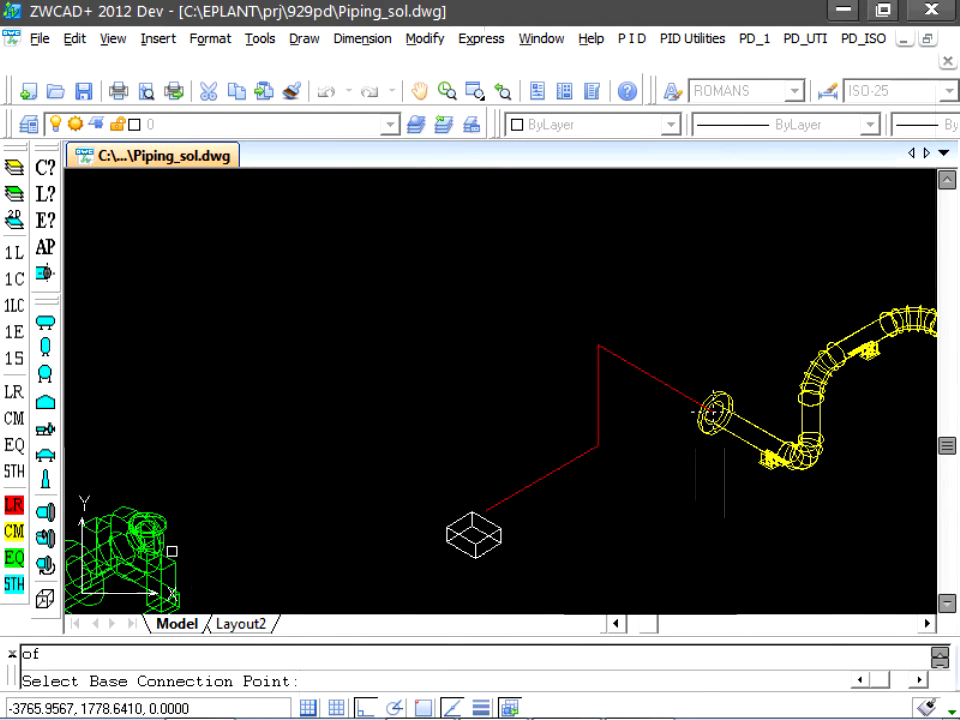
{"action": "left_click", "coordinate": [710, 405]}
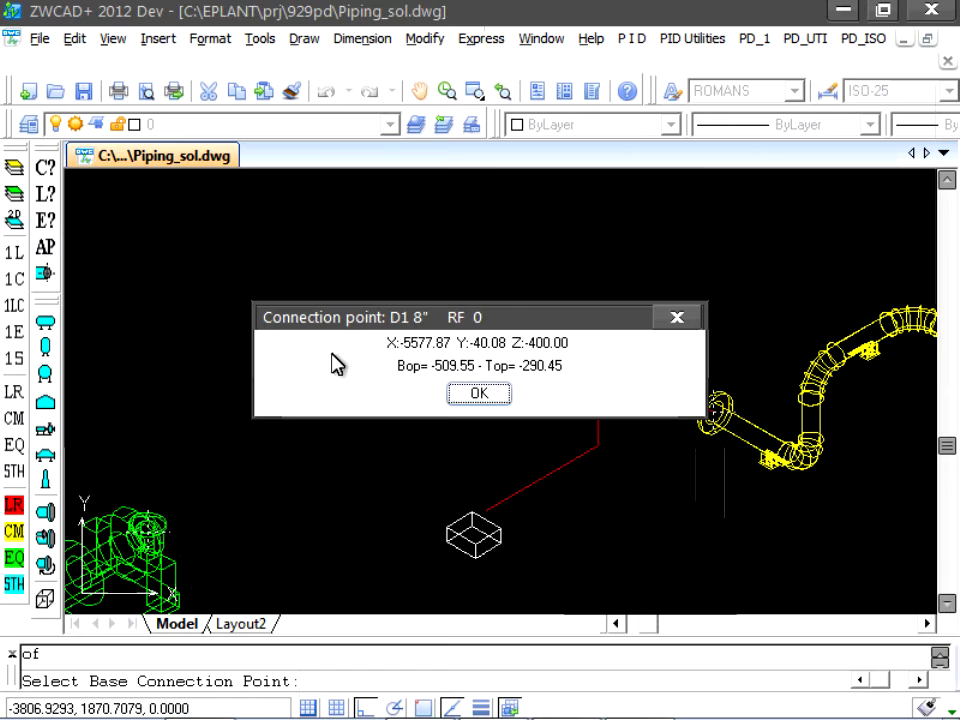
{"action": "left_click", "coordinate": [474, 397]}
{"action": "left_click", "coordinate": [612, 399]}
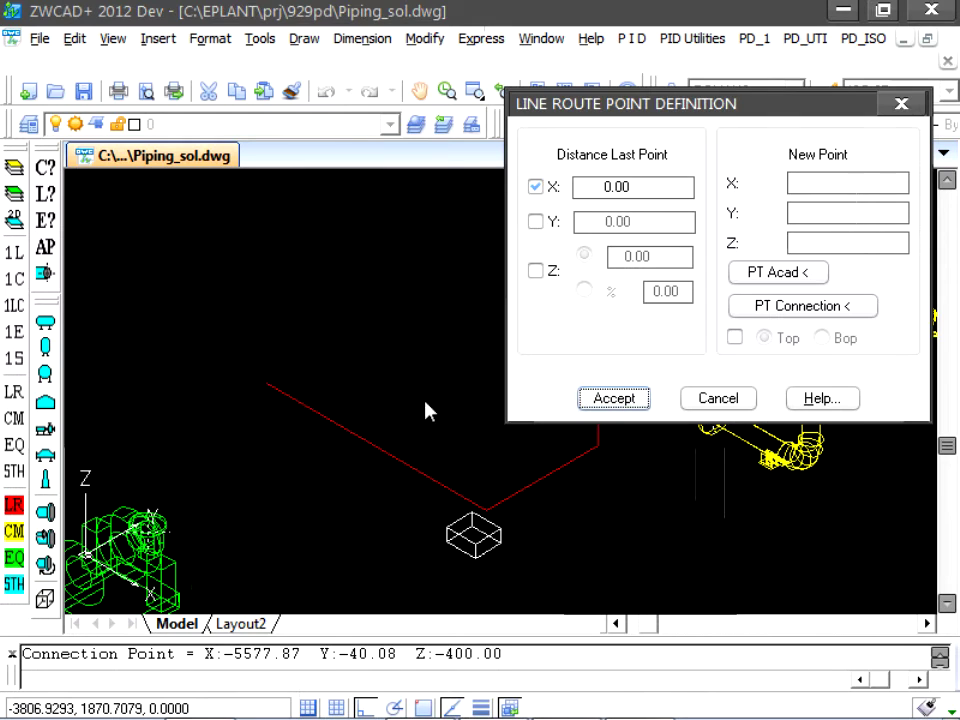
Add a Z-only route segment down to the level of the 8" connection point of the green equipment's nozzle.
{"action": "left_click", "coordinate": [535, 271]}
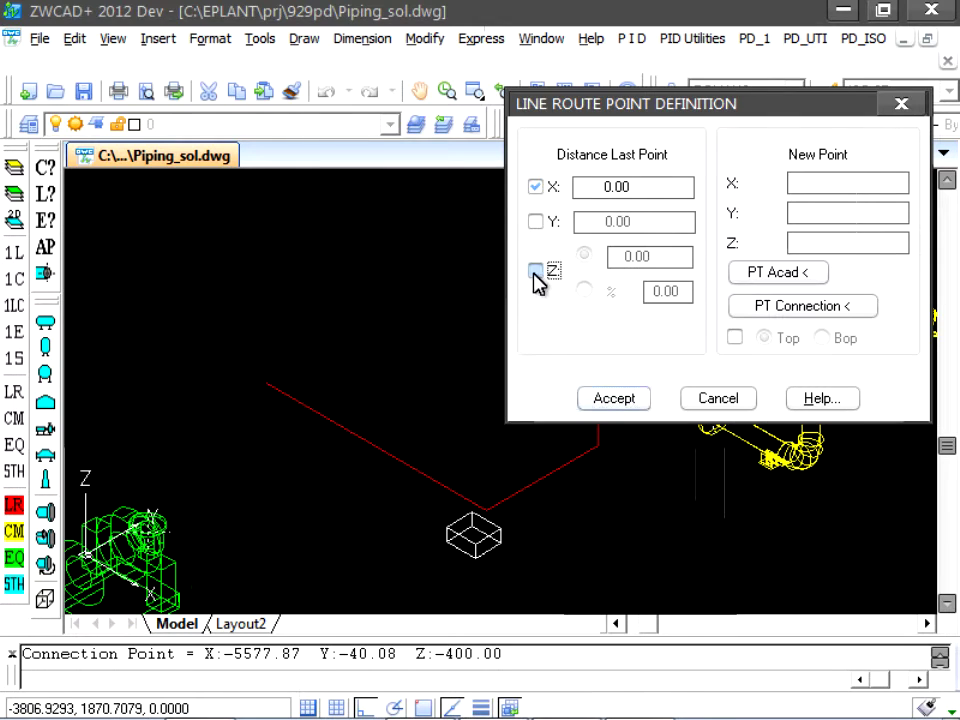
{"action": "left_click", "coordinate": [836, 305]}
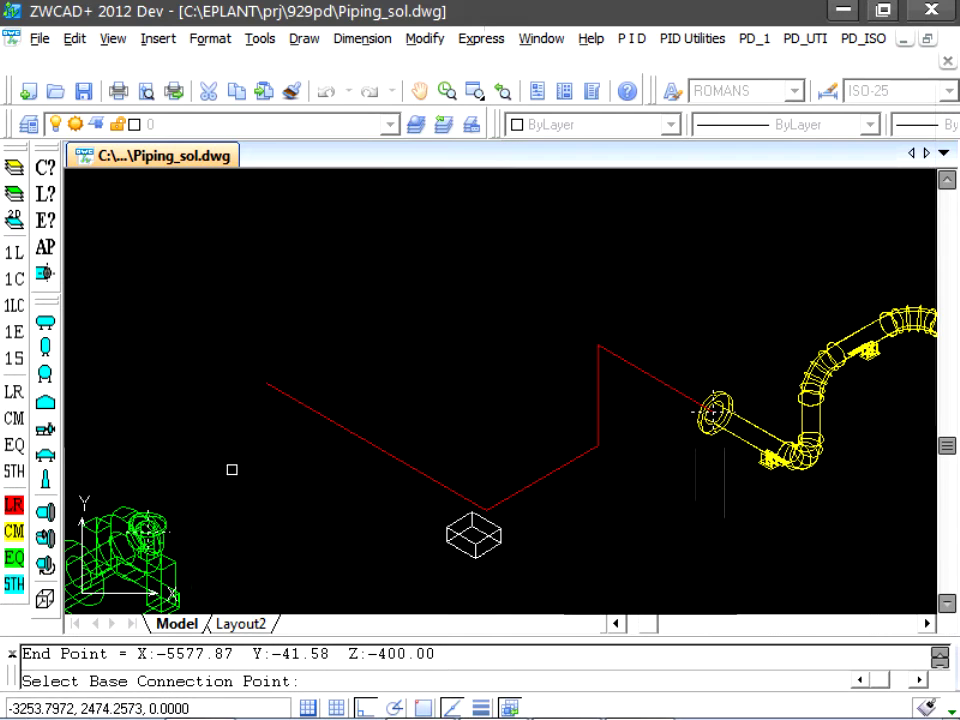
{"action": "left_click", "coordinate": [171, 535]}
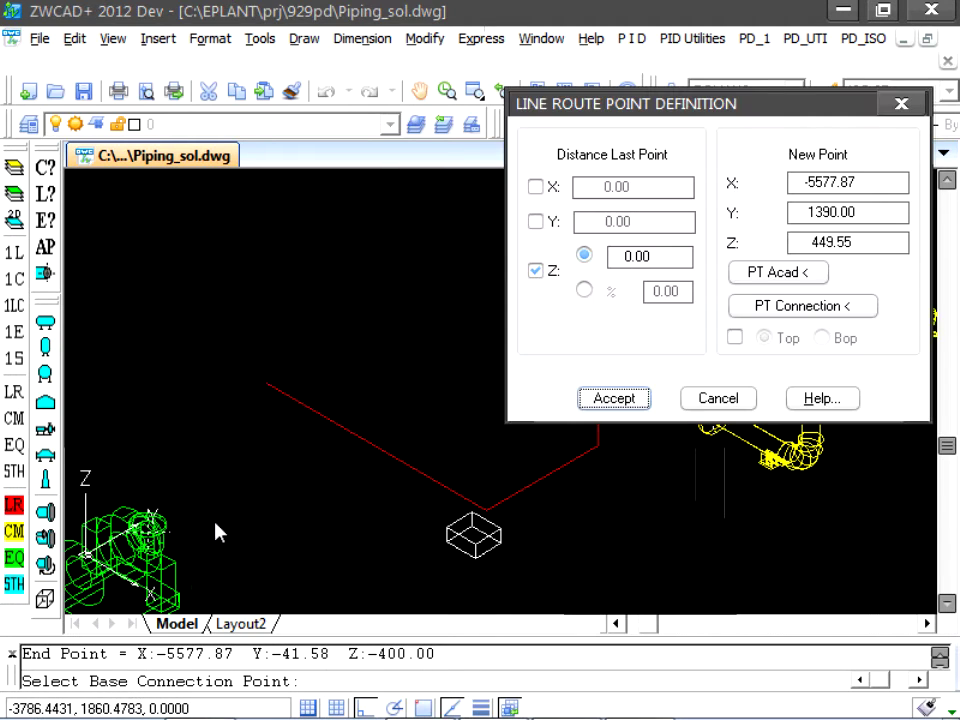
{"action": "left_click", "coordinate": [805, 307]}
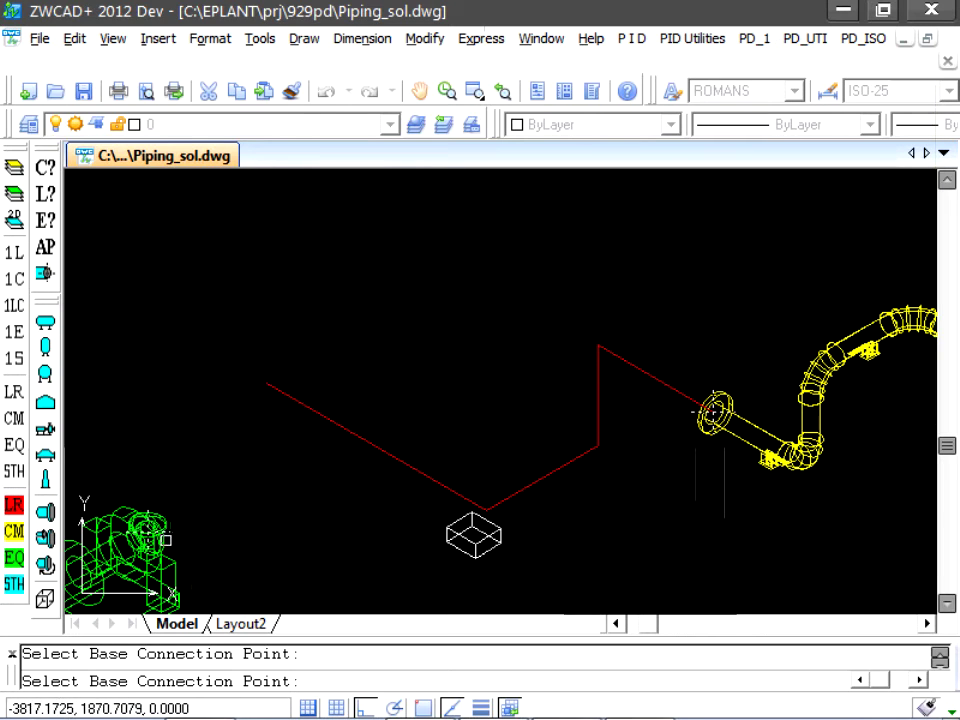
{"action": "left_click", "coordinate": [166, 539]}
{"action": "left_click", "coordinate": [487, 396]}
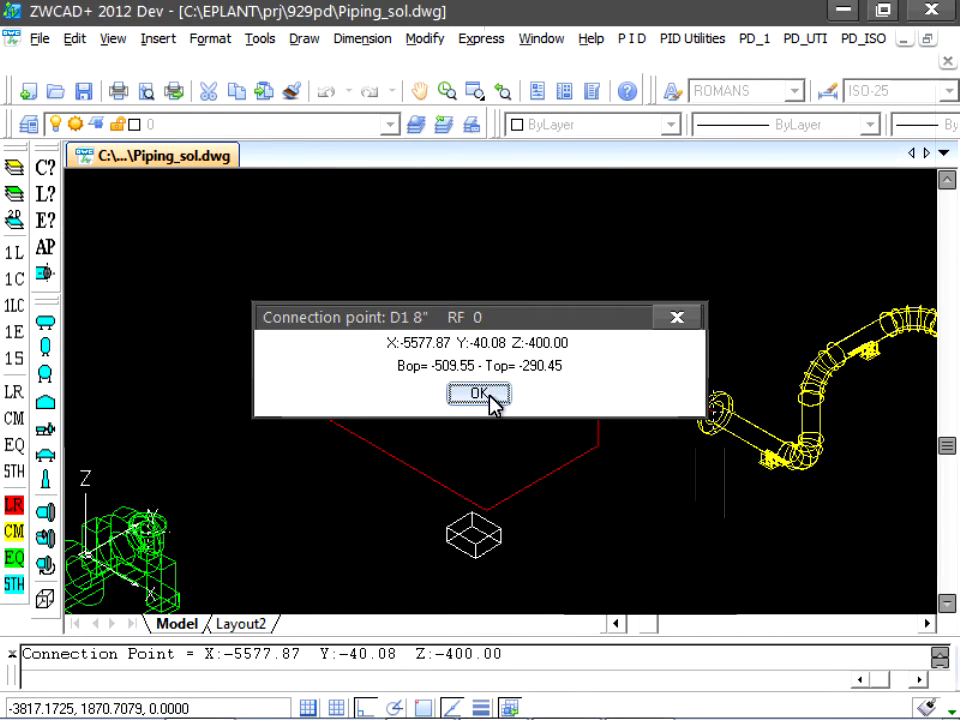
{"action": "left_click", "coordinate": [614, 398]}
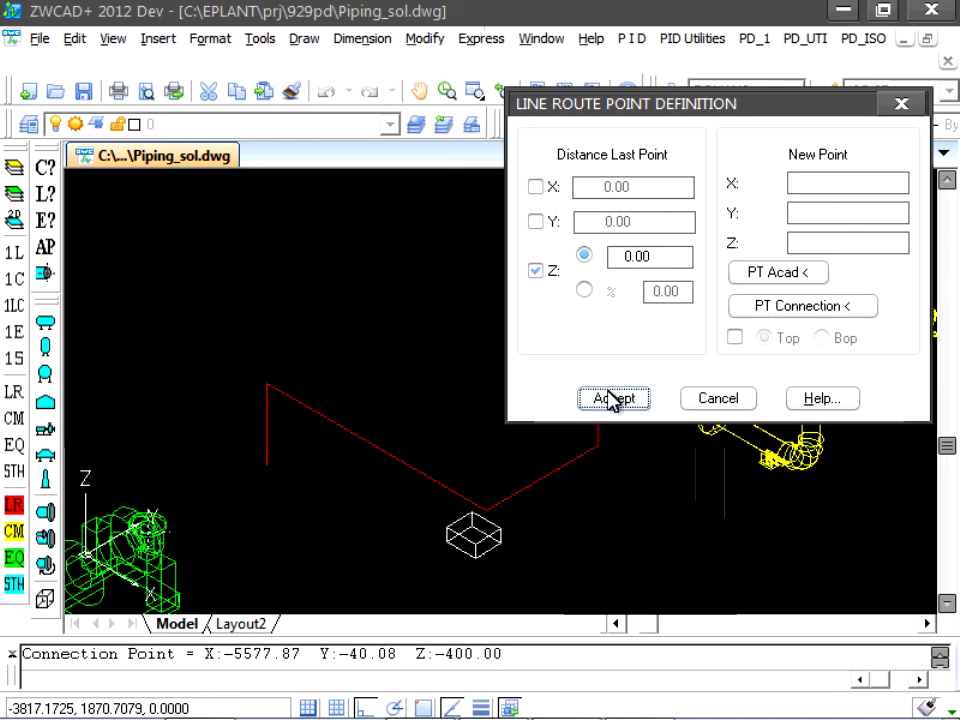
Enable X, Y and Z, add the last segment to the green equipment's 8" nozzle connection point, and end the route.
{"action": "left_click", "coordinate": [537, 222]}
{"action": "left_click", "coordinate": [537, 190]}
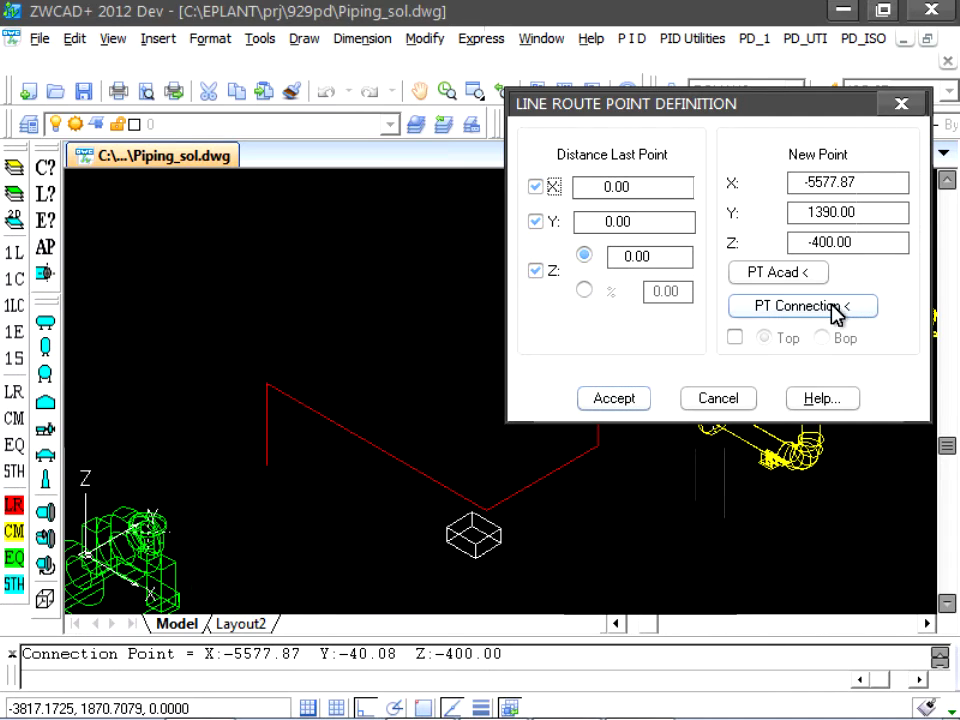
{"action": "left_click", "coordinate": [836, 310]}
{"action": "left_click", "coordinate": [187, 538]}
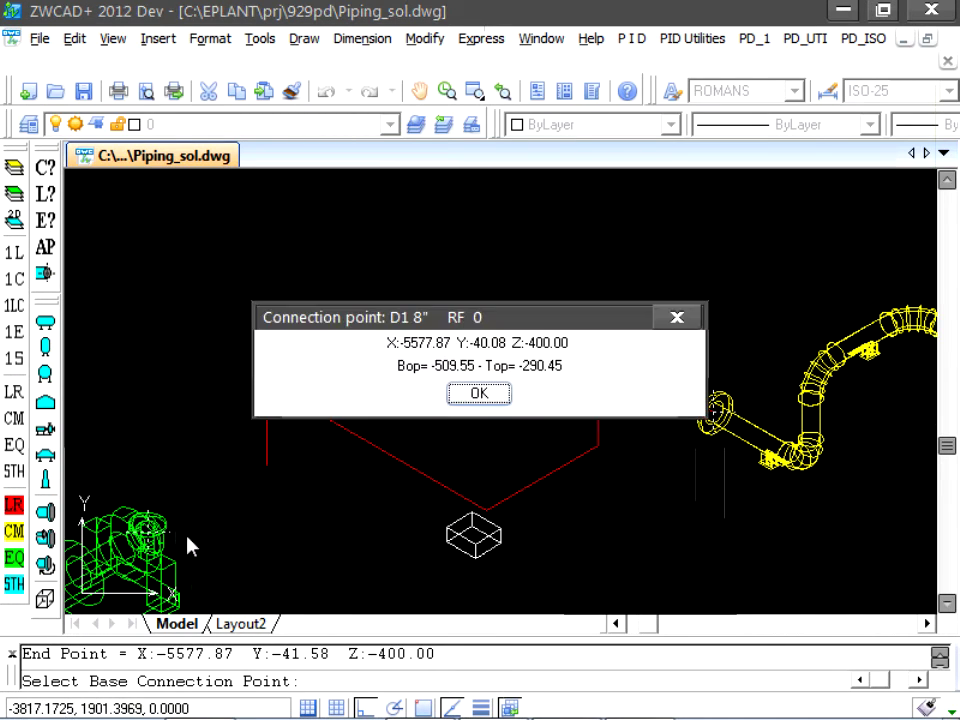
{"action": "left_click", "coordinate": [497, 396]}
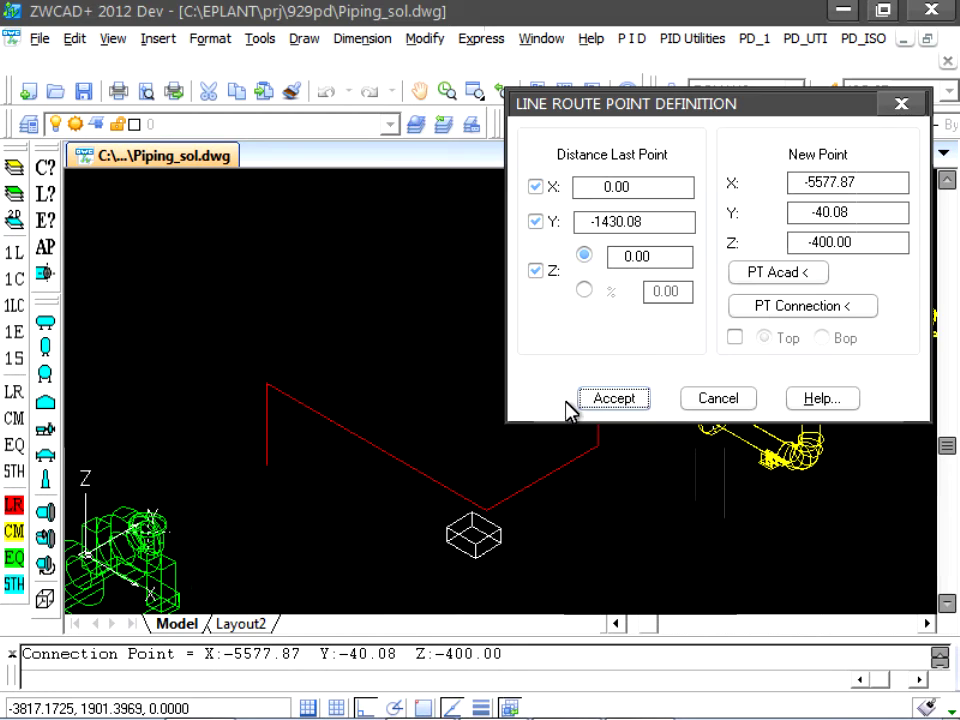
{"action": "left_click", "coordinate": [610, 402]}
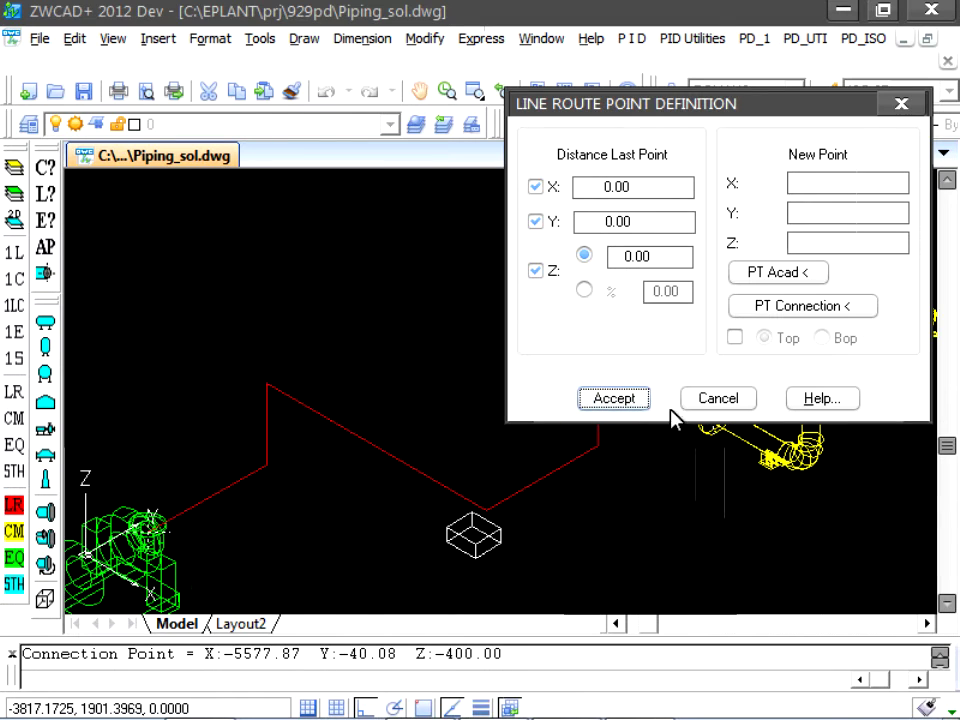
{"action": "left_click", "coordinate": [733, 402]}
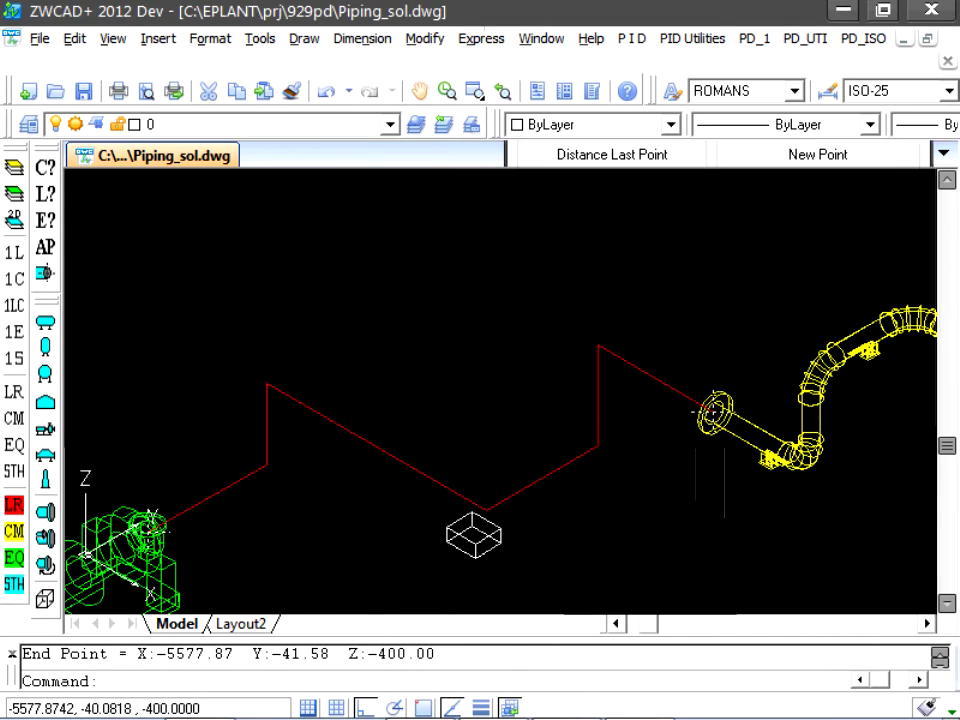
Inspect the line characteristics of the completed route between the flange and the green equipment's nozzle.
{"action": "left_click", "coordinate": [45, 195]}
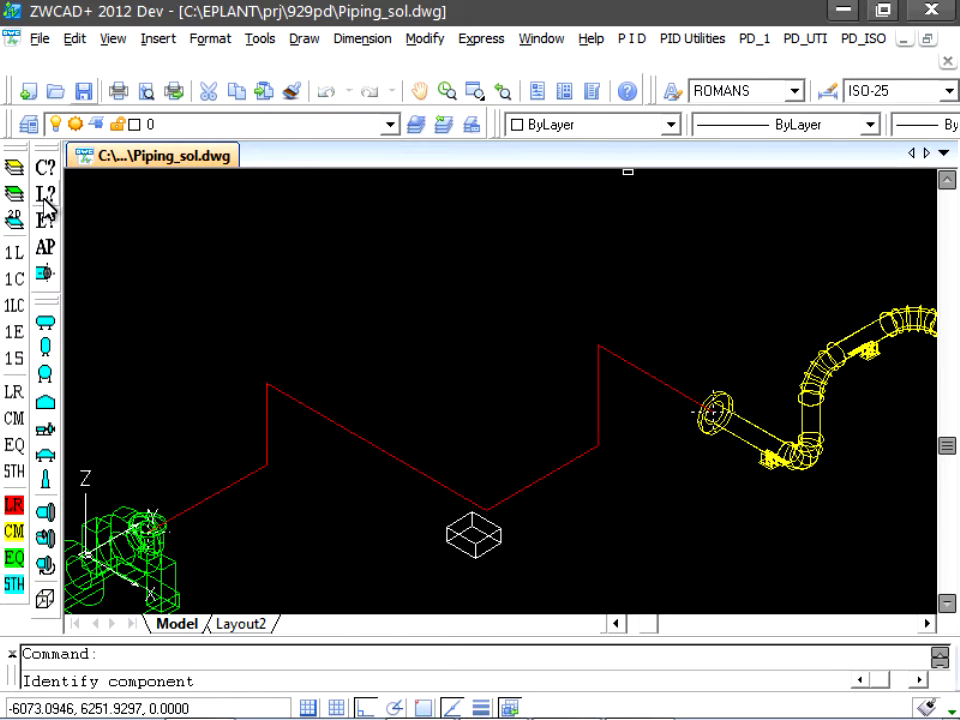
{"action": "left_click", "coordinate": [265, 443]}
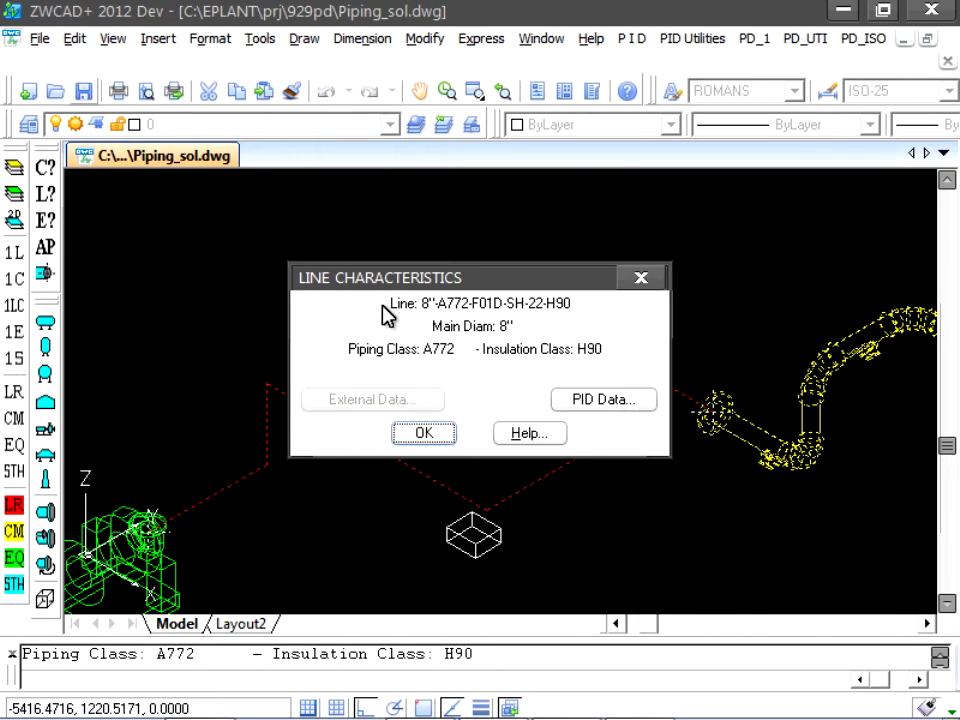
{"action": "left_click_drag", "start_coordinate": [387, 278], "coordinate": [238, 170]}
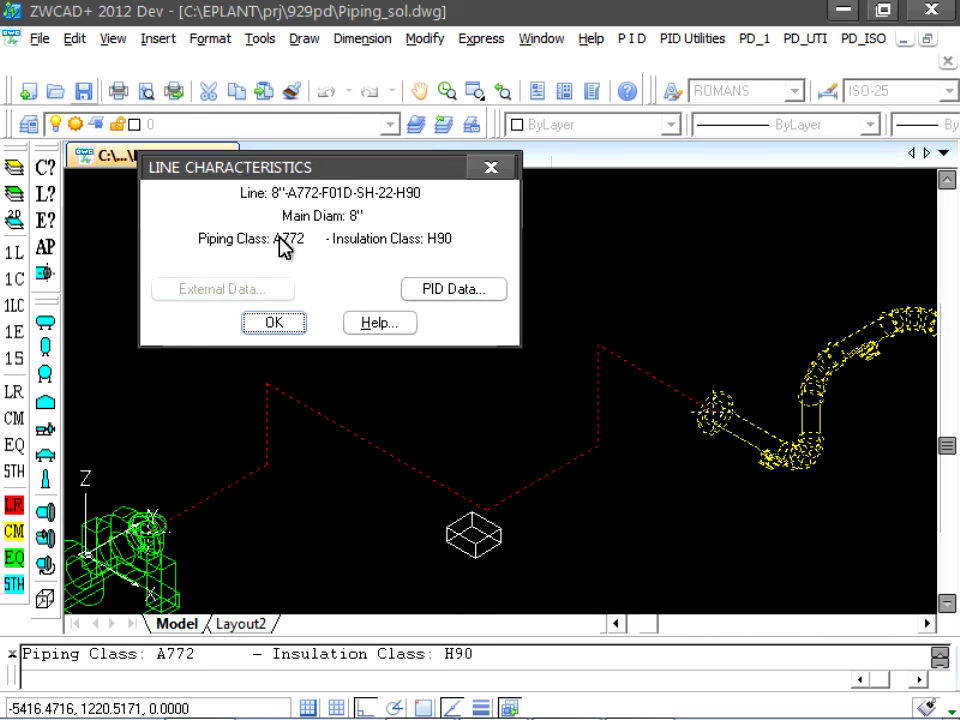
{"action": "left_click", "coordinate": [272, 322]}
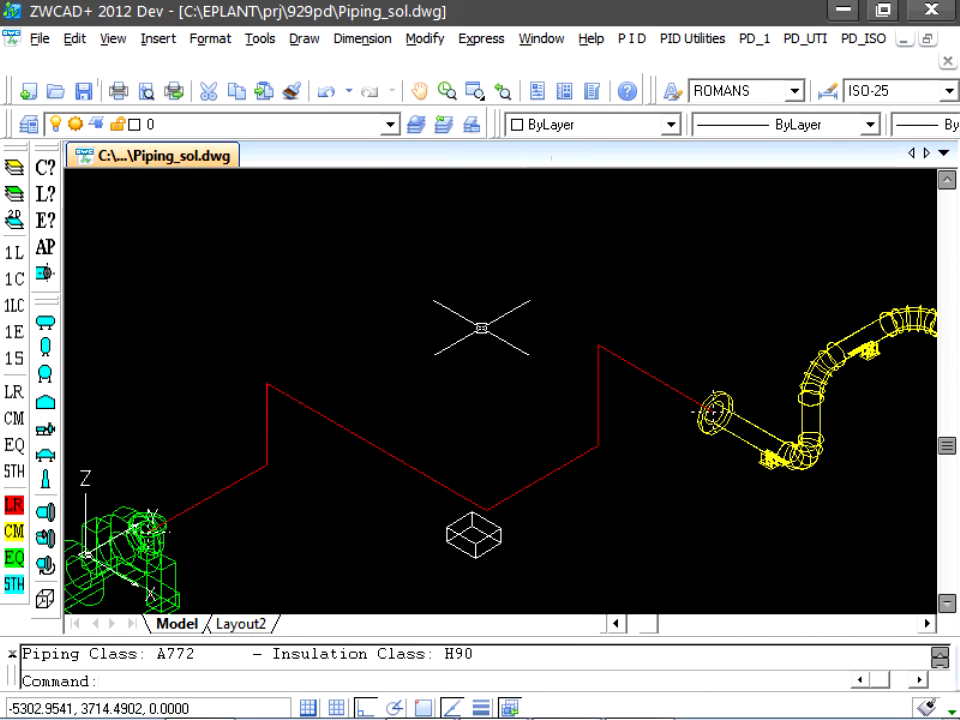
Start a new line route that snaps to an existing line route and uses line 8"-A661-C01-WR-02.
{"action": "left_click", "coordinate": [752, 40]}
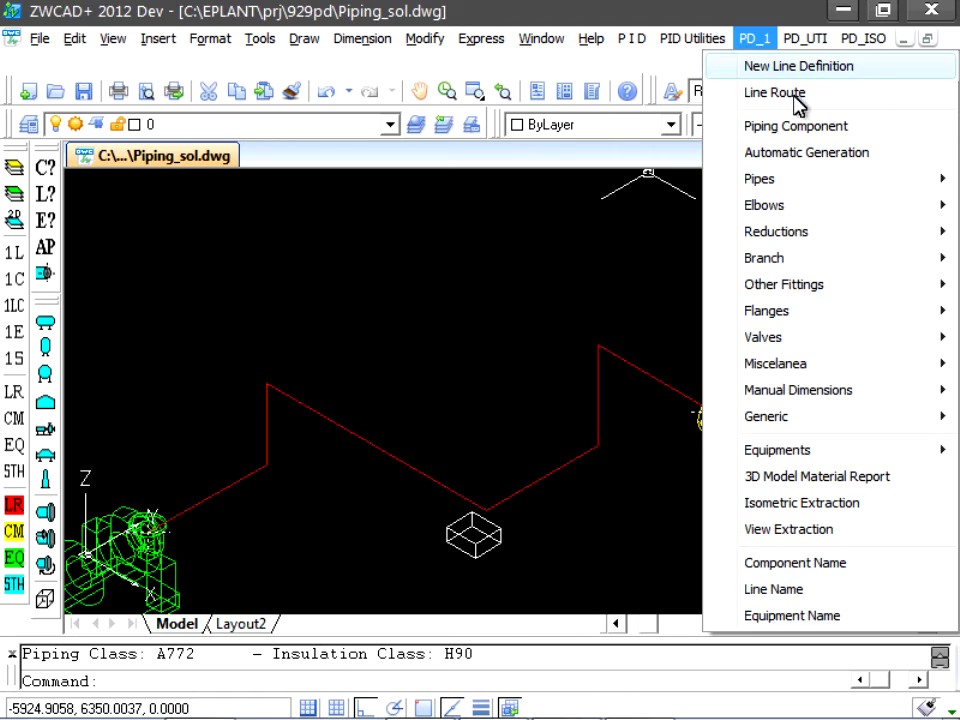
{"action": "left_click", "coordinate": [790, 93]}
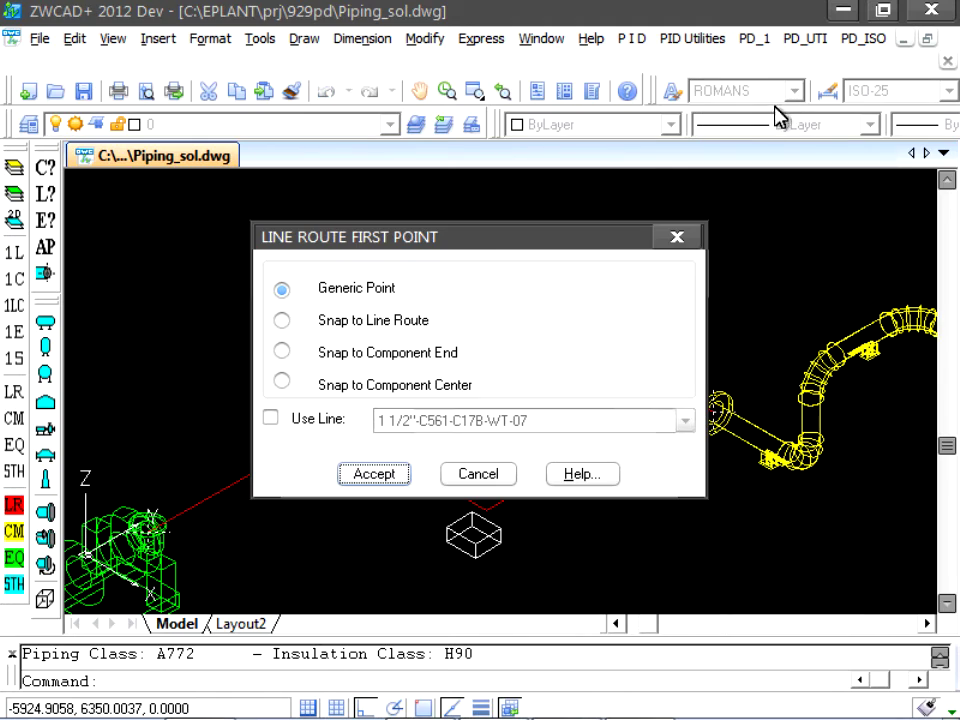
{"action": "left_click", "coordinate": [281, 320]}
{"action": "left_click", "coordinate": [271, 418]}
{"action": "left_click", "coordinate": [446, 421]}
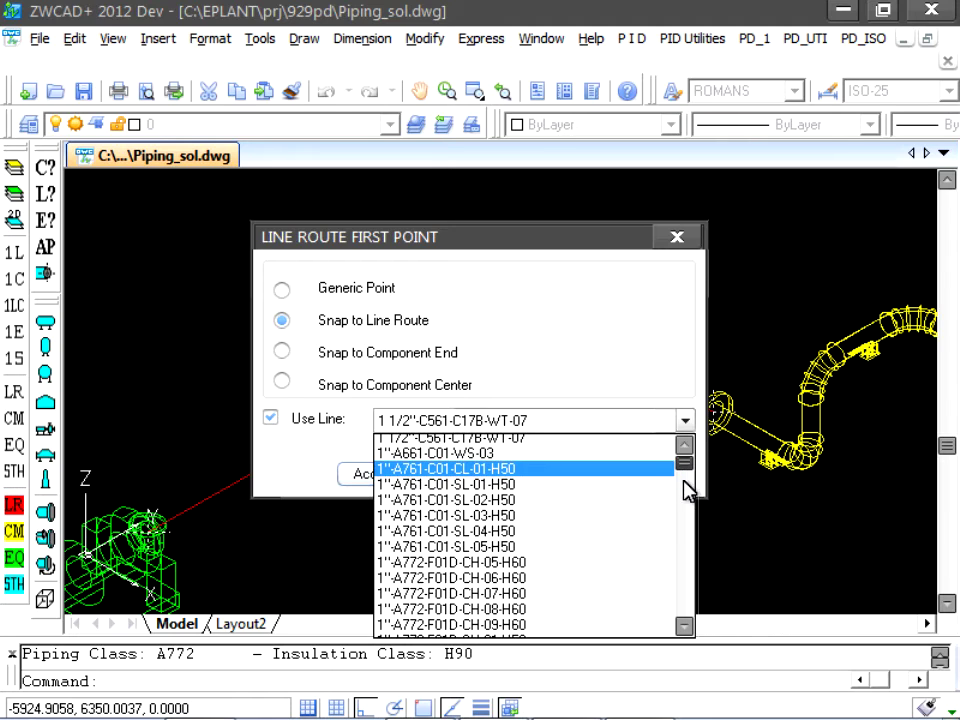
{"action": "left_click_drag", "start_coordinate": [686, 493], "coordinate": [689, 565]}
{"action": "left_click_drag", "start_coordinate": [686, 568], "coordinate": [690, 600]}
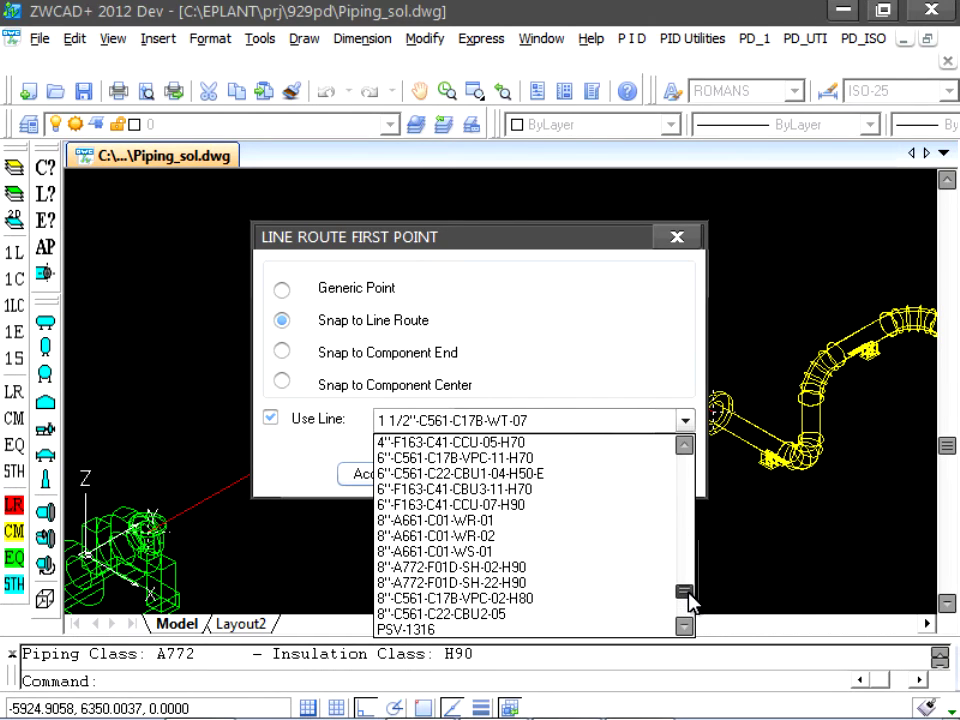
{"action": "left_click", "coordinate": [470, 535]}
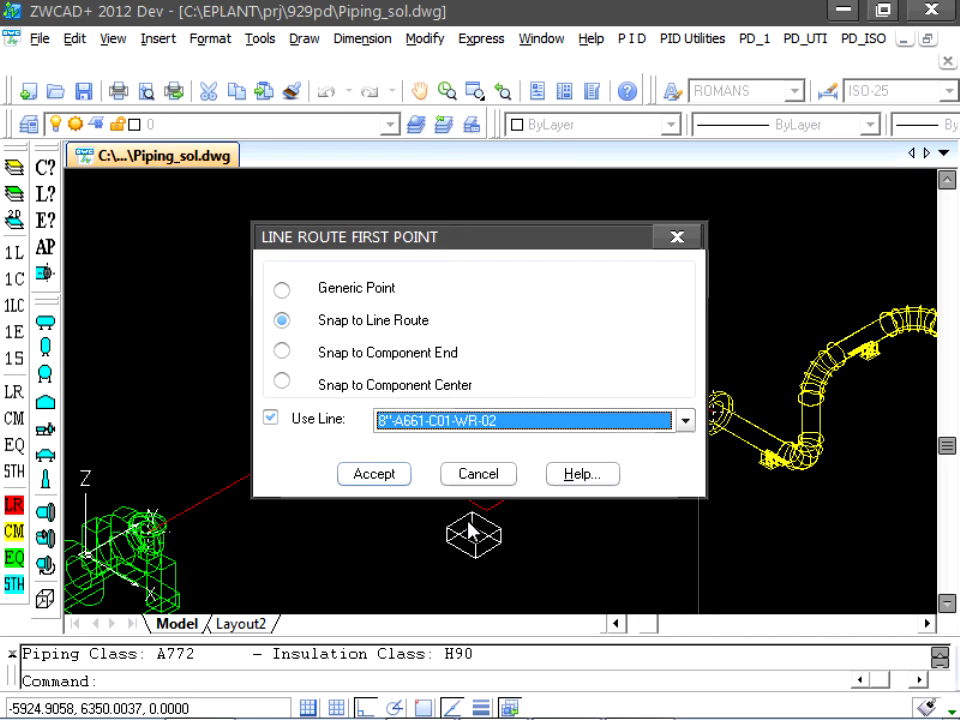
{"action": "left_click", "coordinate": [374, 474]}
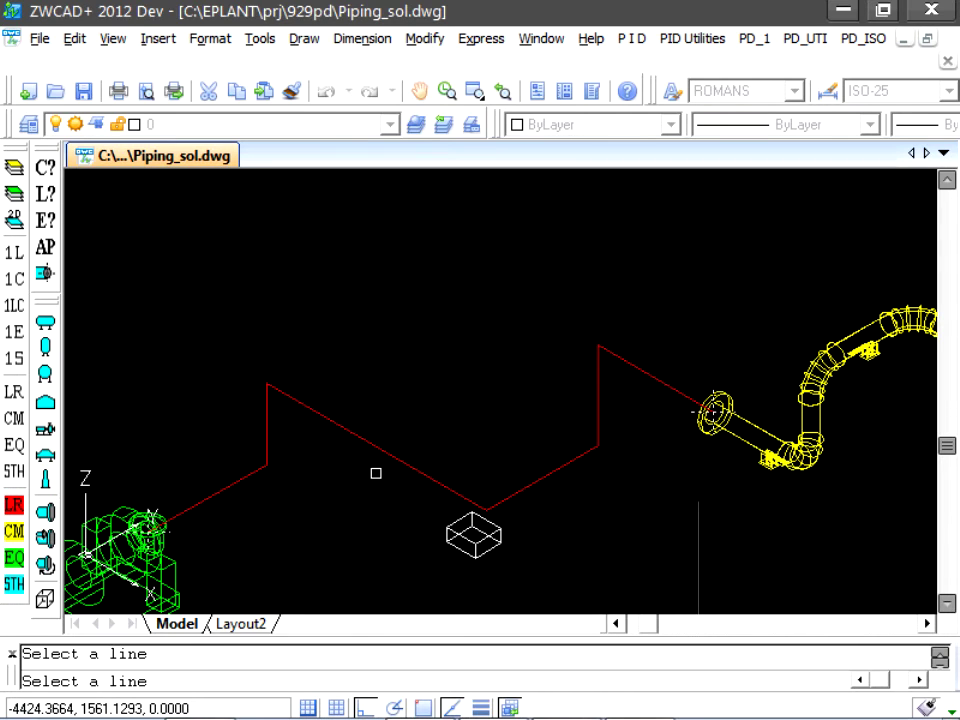
Start the branch on the long X-direction route segment, 1000 from its end nearest the green equipment, and accept line 8"-A661-C01-WR-02.
{"action": "left_click", "coordinate": [335, 429]}
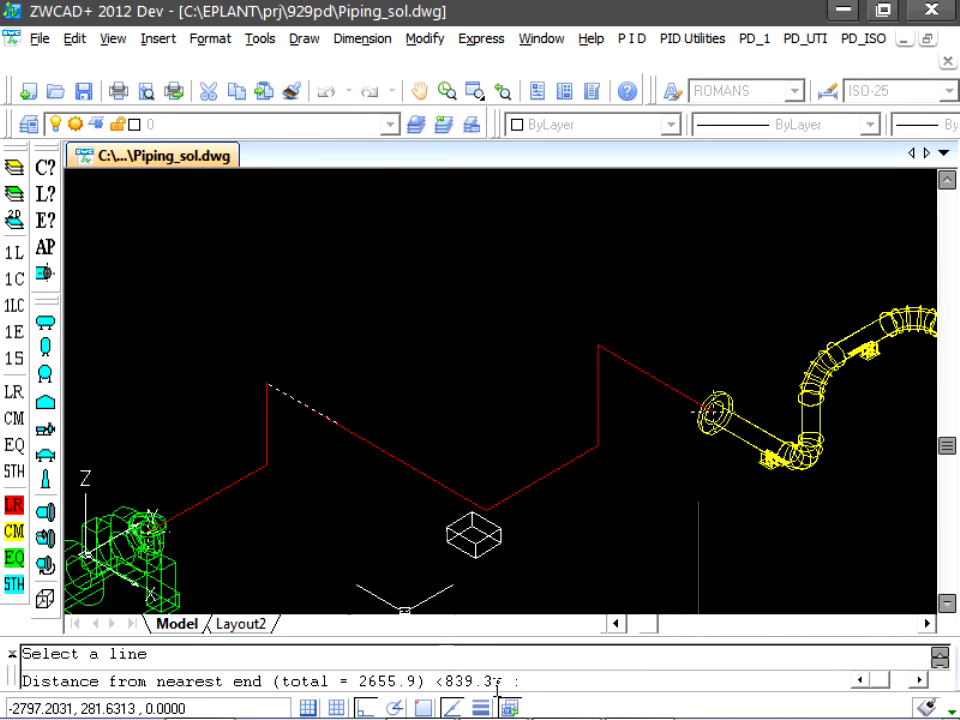
{"action": "type", "text": "00"}
{"action": "key", "text": "Return"}
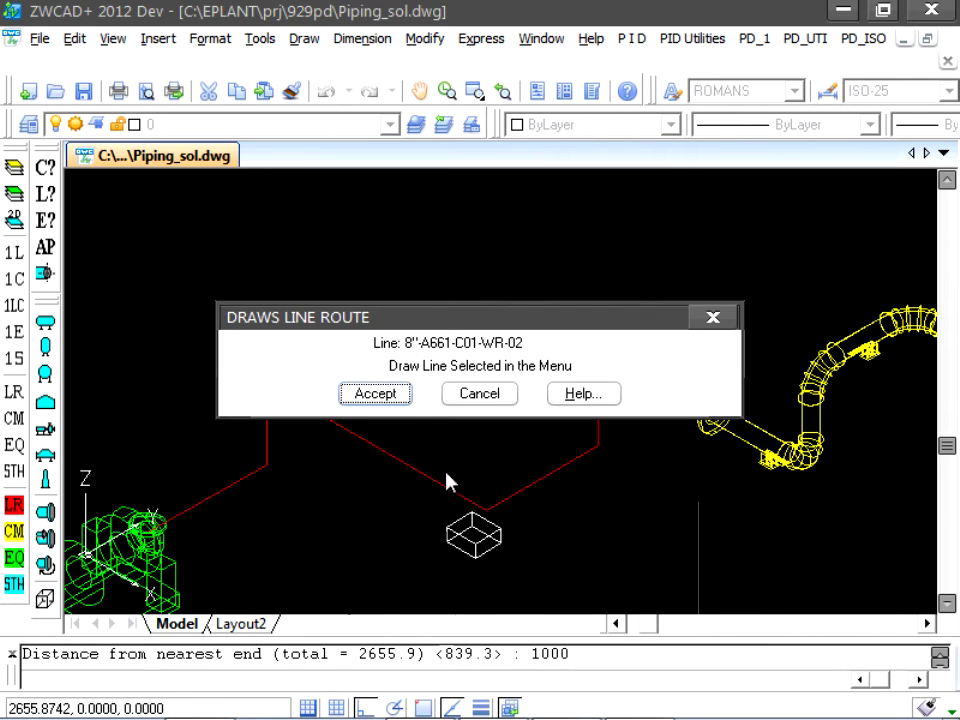
{"action": "left_click", "coordinate": [372, 396]}
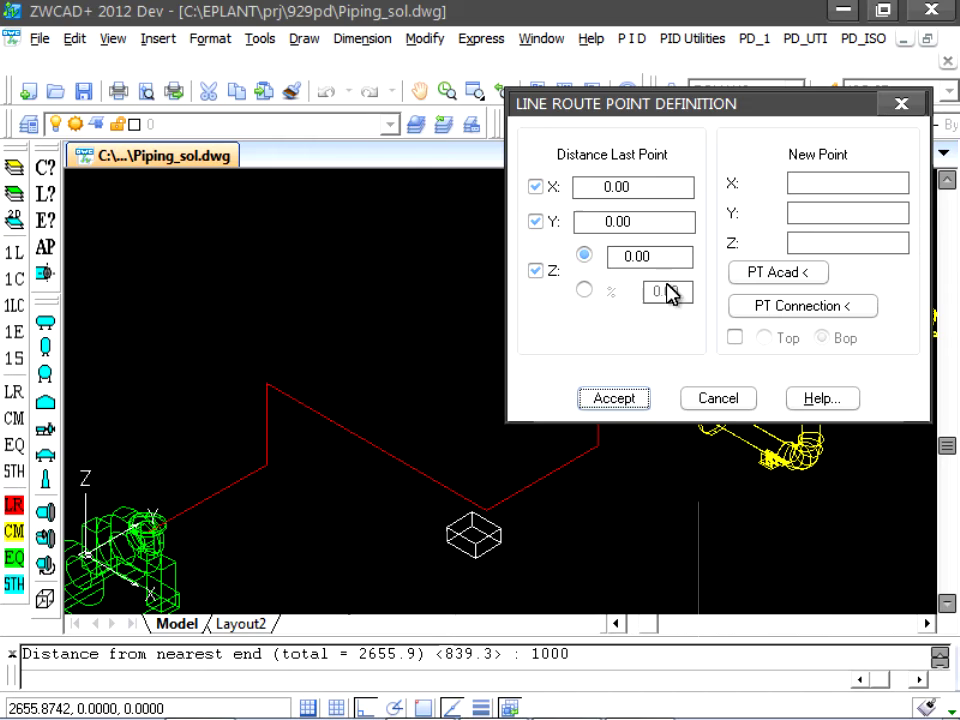
Add a branch segment with a Y distance of 2000 from the last point and end the route.
{"action": "left_click_drag", "start_coordinate": [637, 222], "coordinate": [577, 222]}
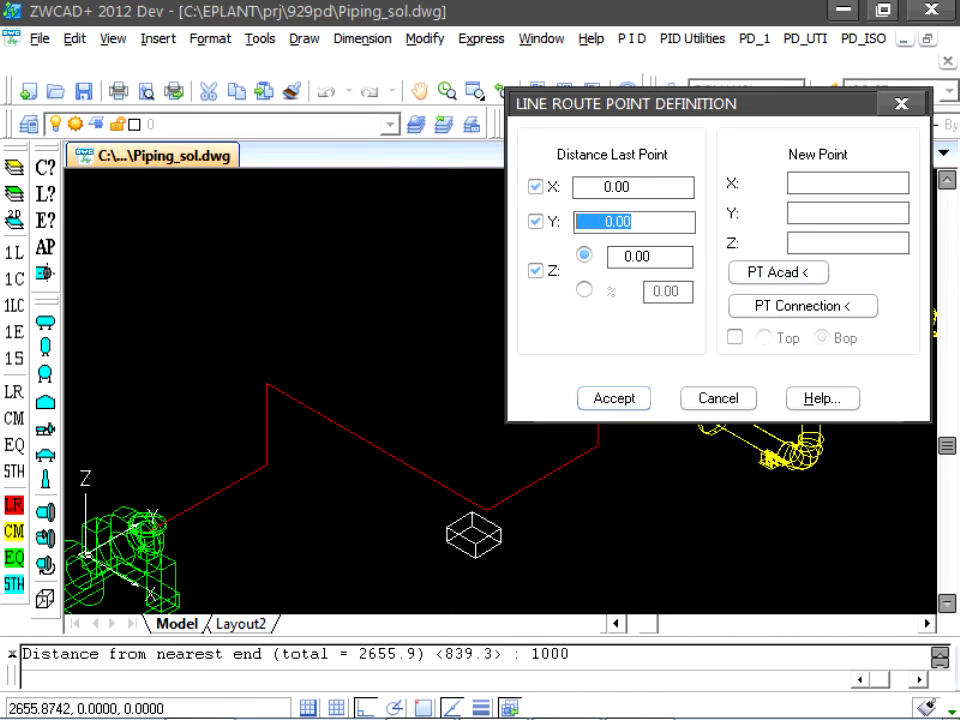
{"action": "type", "text": "2000"}
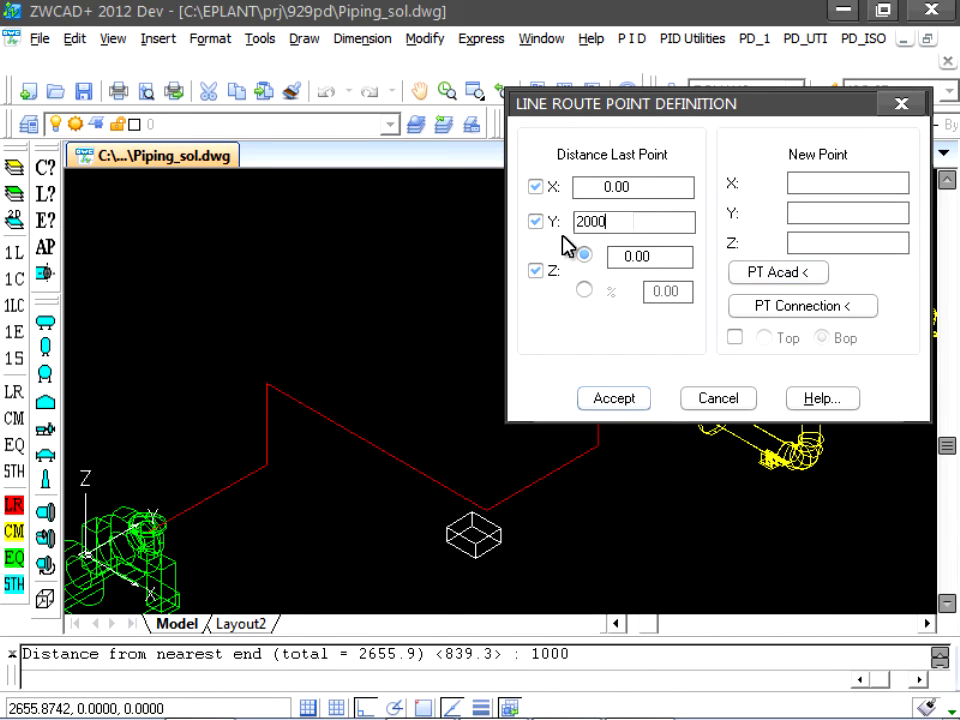
{"action": "left_click", "coordinate": [642, 402]}
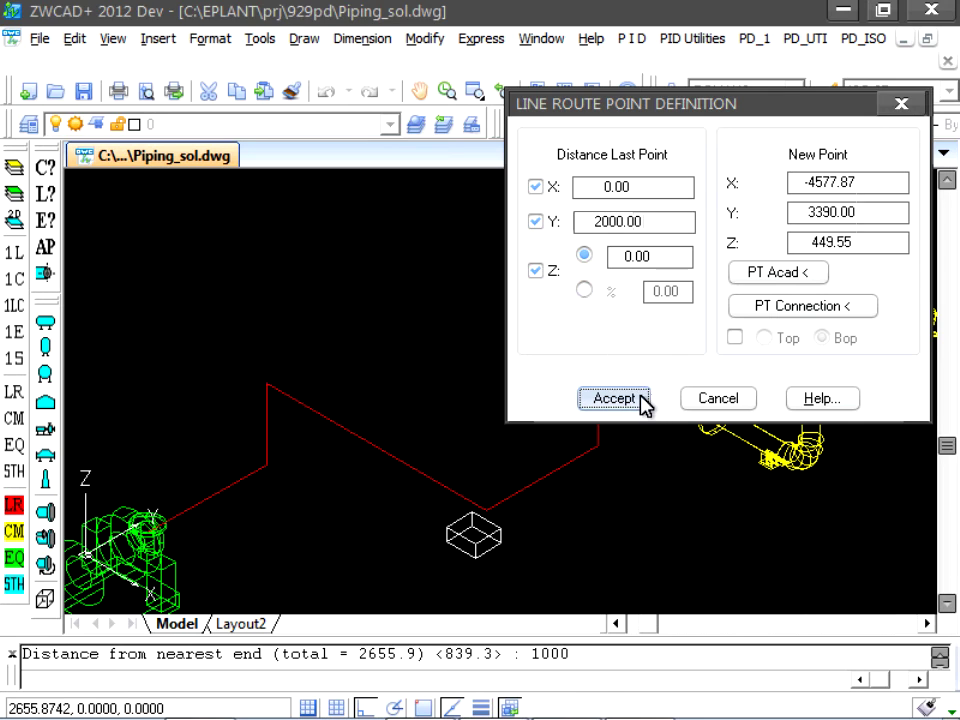
{"action": "left_click", "coordinate": [712, 399]}
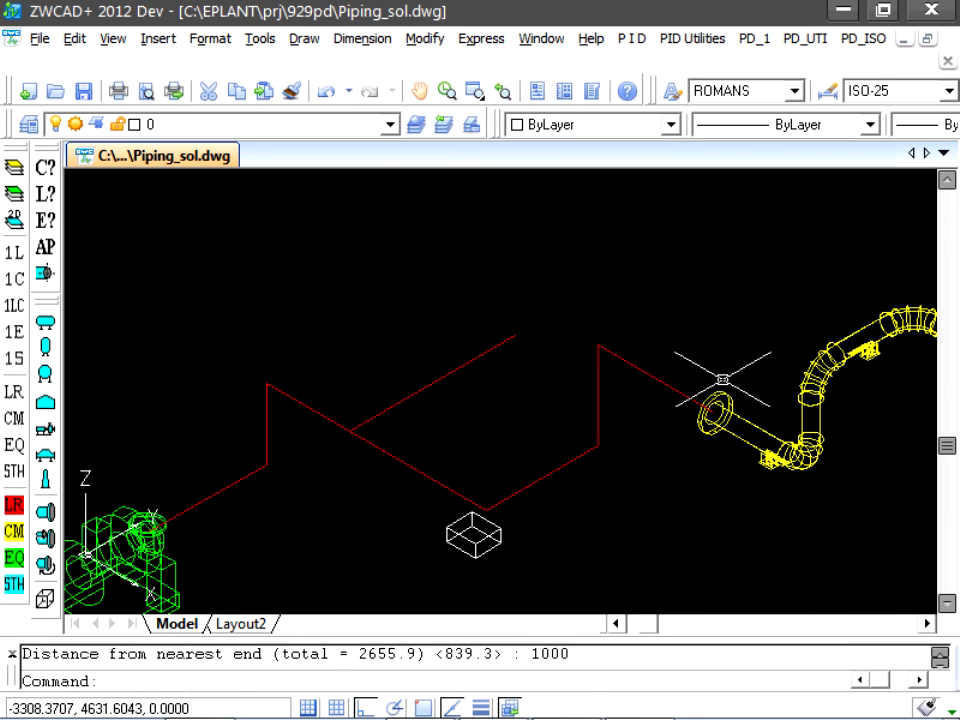
Stretch the free end of the branch route about 876 farther along Y and clear the selection.
{"action": "left_click", "coordinate": [514, 334]}
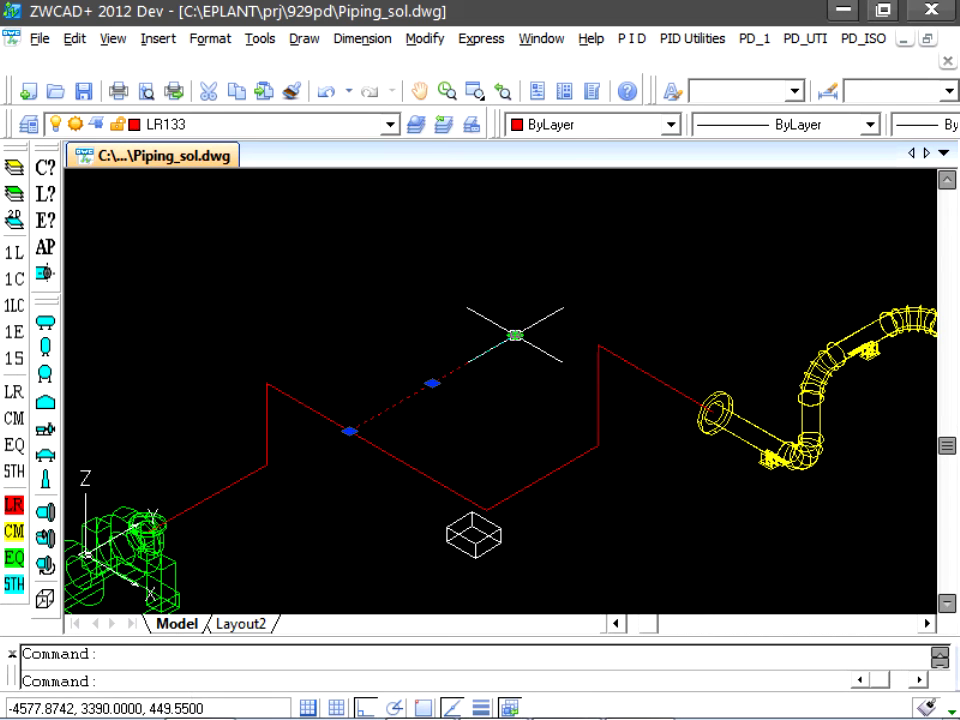
{"action": "left_click", "coordinate": [514, 335]}
{"action": "left_click", "coordinate": [587, 292]}
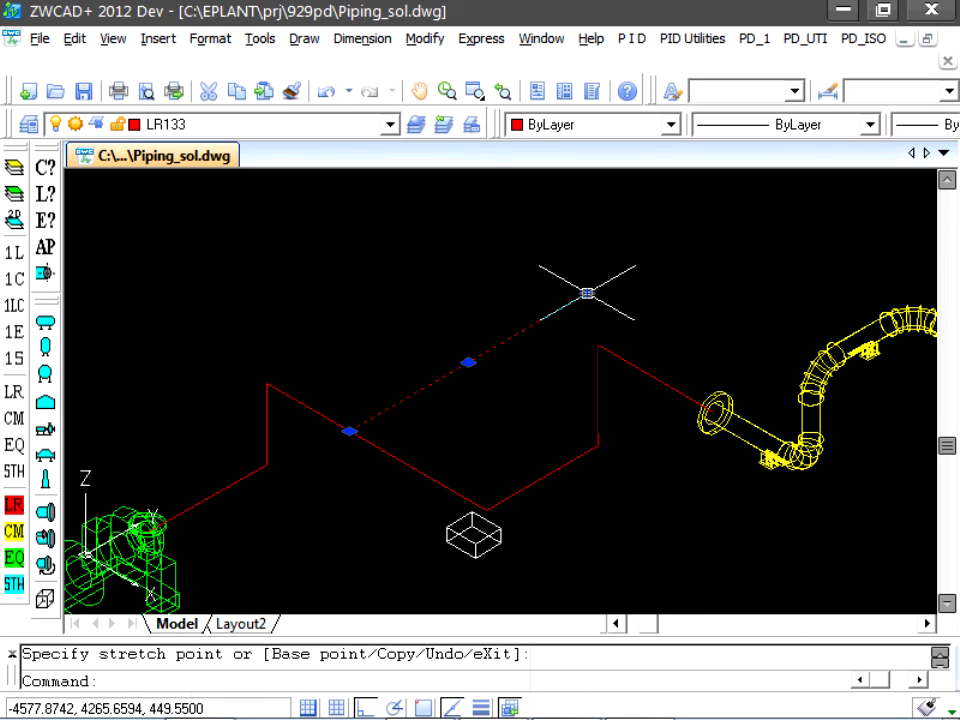
{"action": "key", "text": "Escape"}
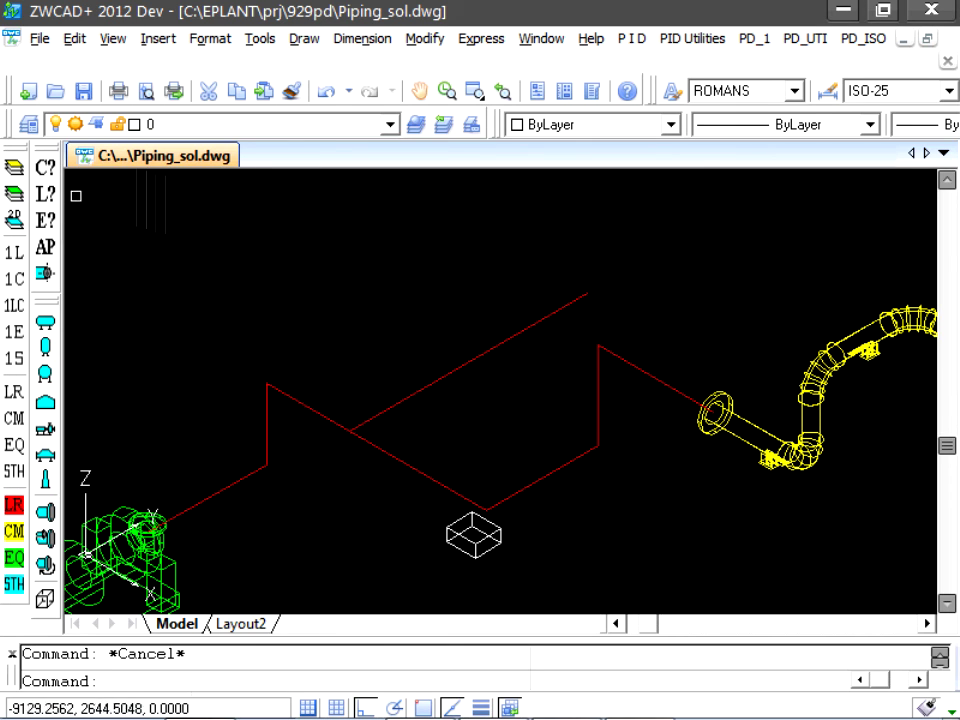
Inspect the line characteristics of the new branch route, moving the information window clear of the geometry.
{"action": "left_click", "coordinate": [45, 193]}
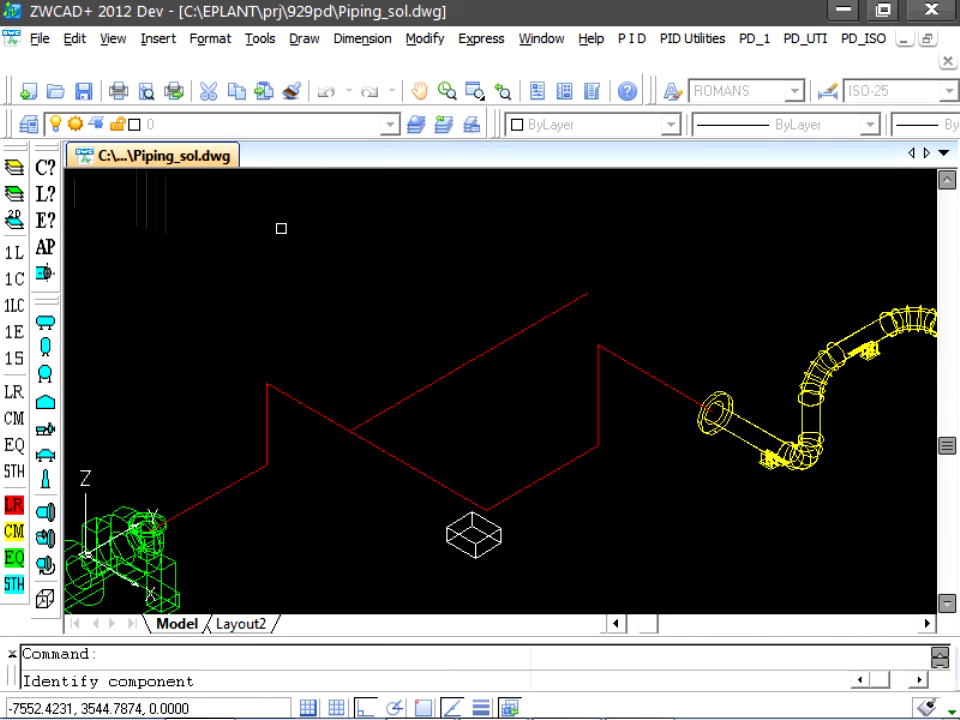
{"action": "left_click", "coordinate": [501, 347]}
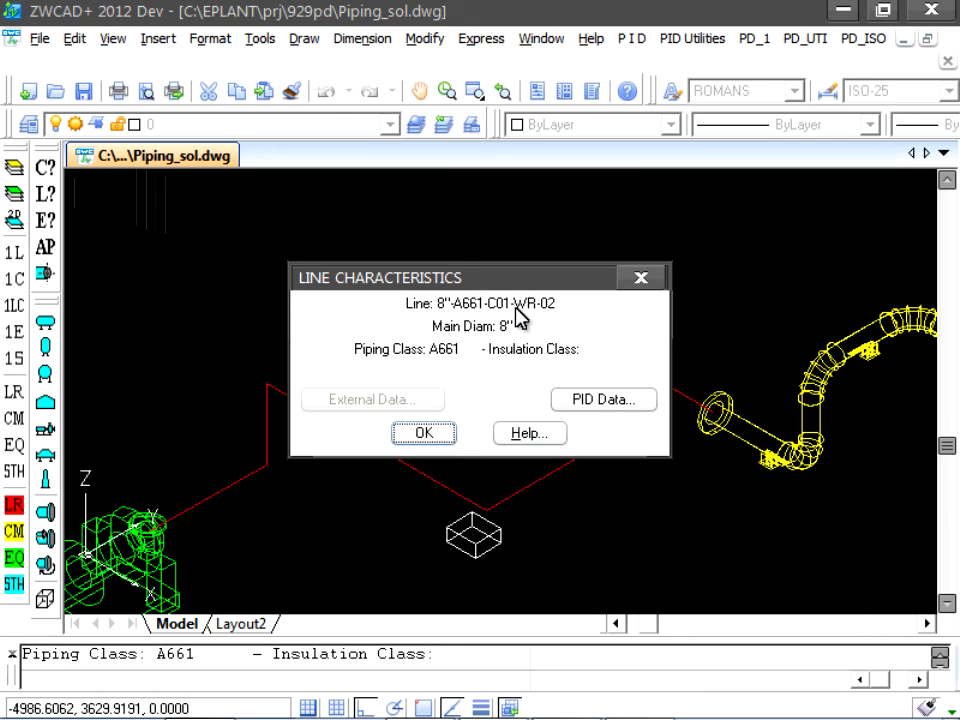
{"action": "left_click_drag", "start_coordinate": [518, 279], "coordinate": [366, 119]}
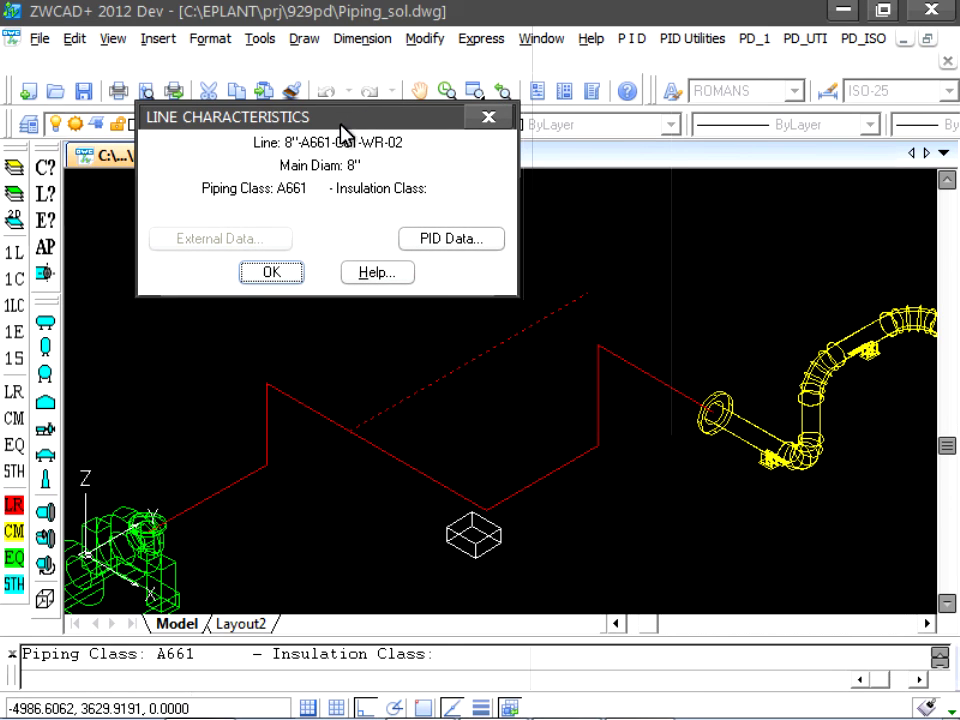
{"action": "left_click", "coordinate": [283, 277]}
Repeat the Line Name query on the main route near the white box, keeping the geometry uncovered.
{"action": "right_click", "coordinate": [303, 282]}
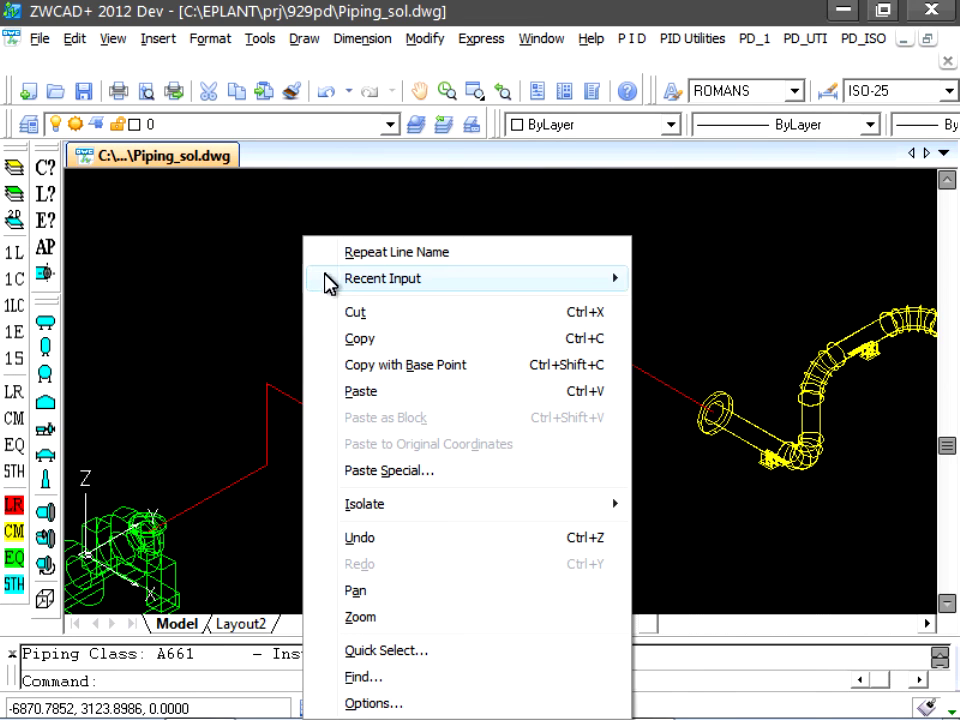
{"action": "left_click", "coordinate": [362, 254]}
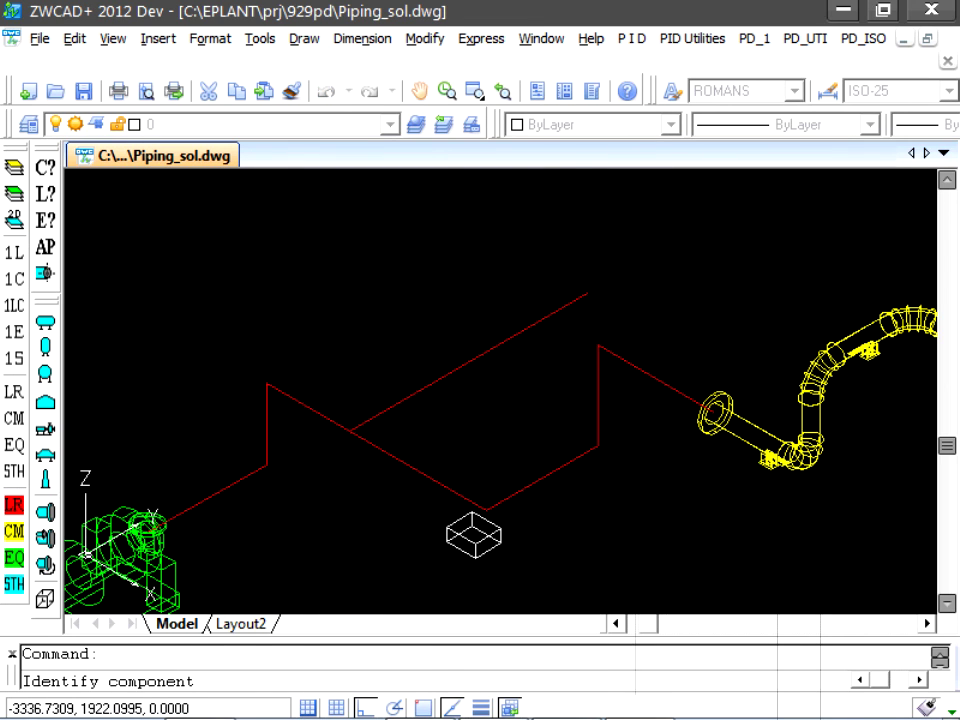
{"action": "left_click", "coordinate": [497, 517]}
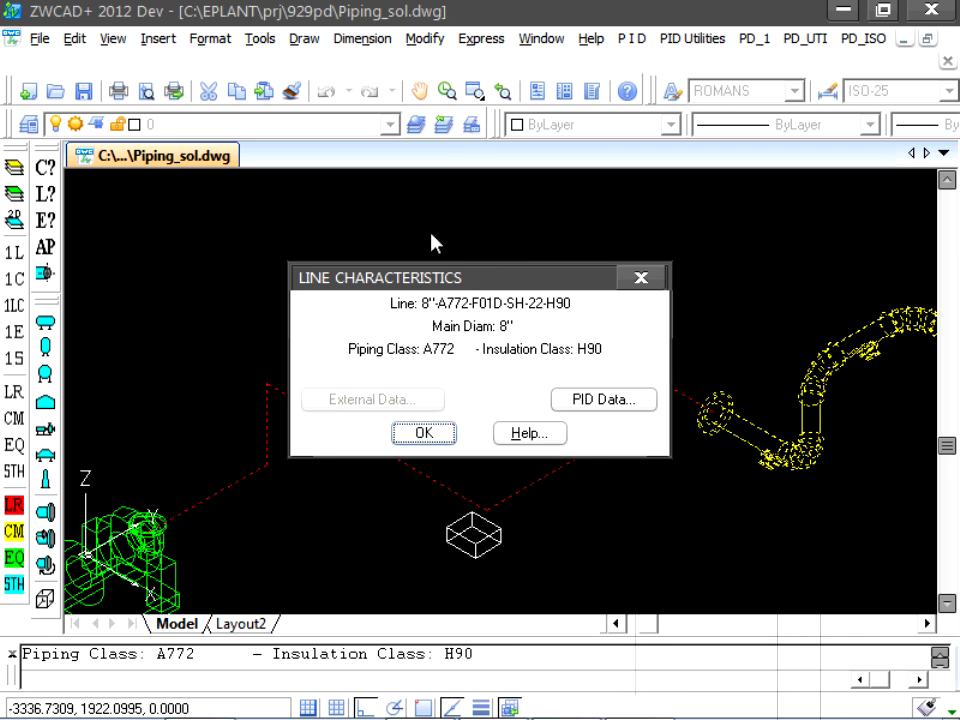
{"action": "left_click_drag", "start_coordinate": [474, 283], "coordinate": [289, 103]}
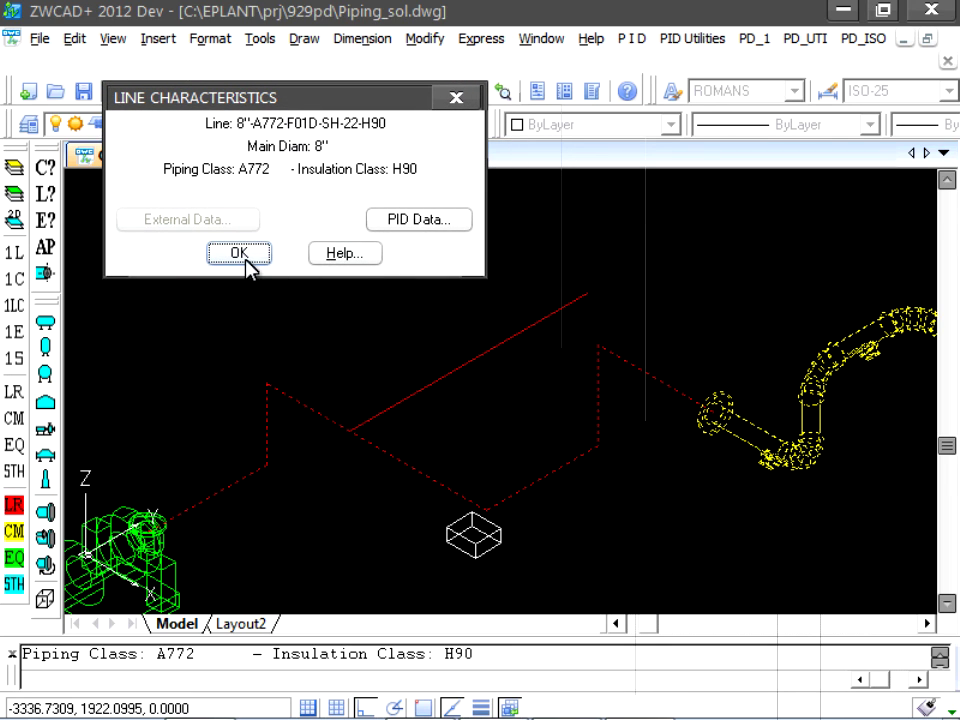